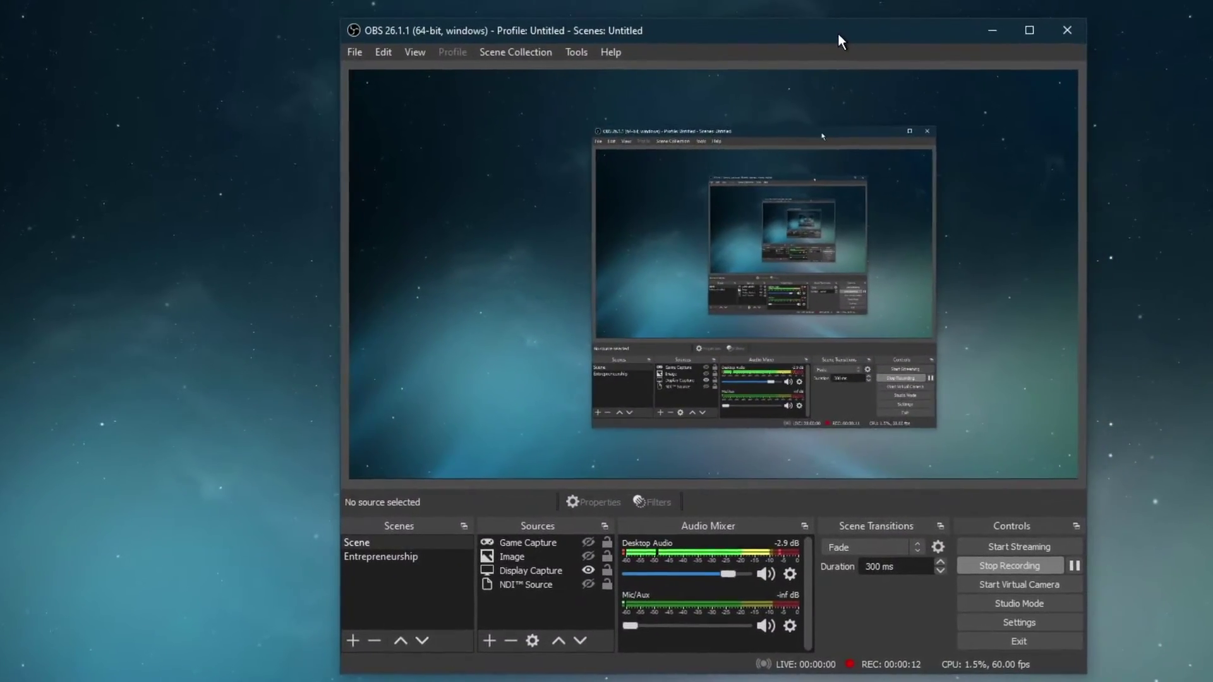
Move the OBS Studio window up and to the left on the desktop
left_click_drag(835, 35, 760, 24)
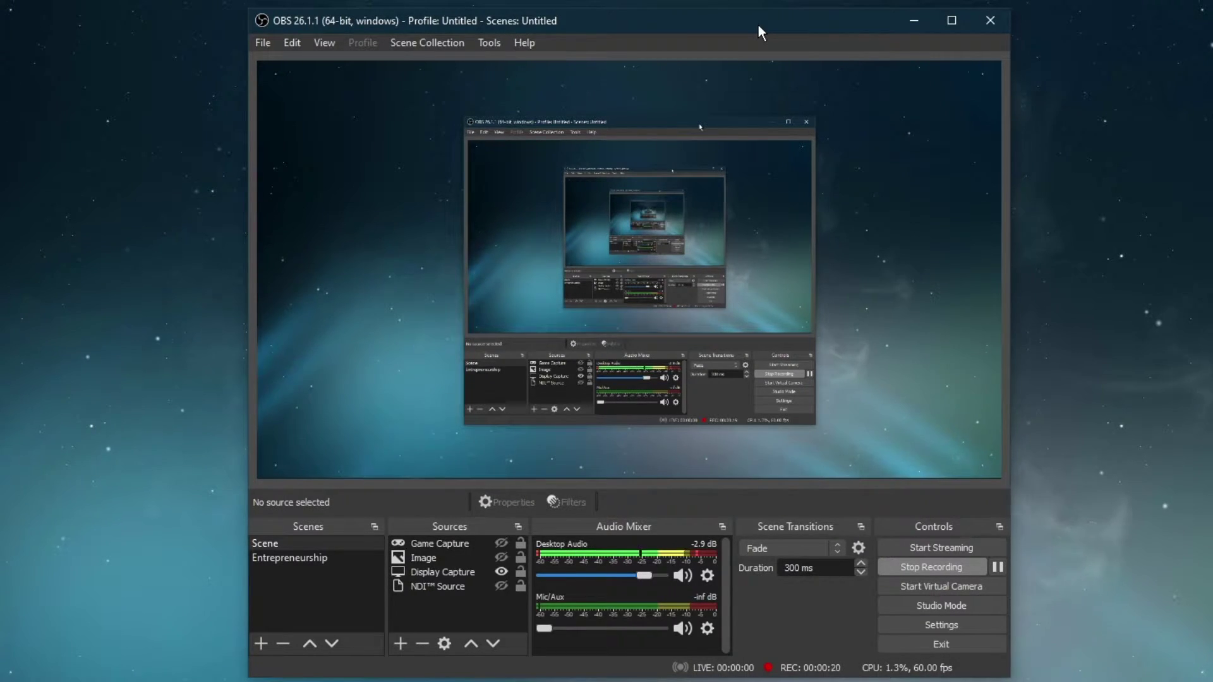
left_click_drag(759, 24, 754, 24)
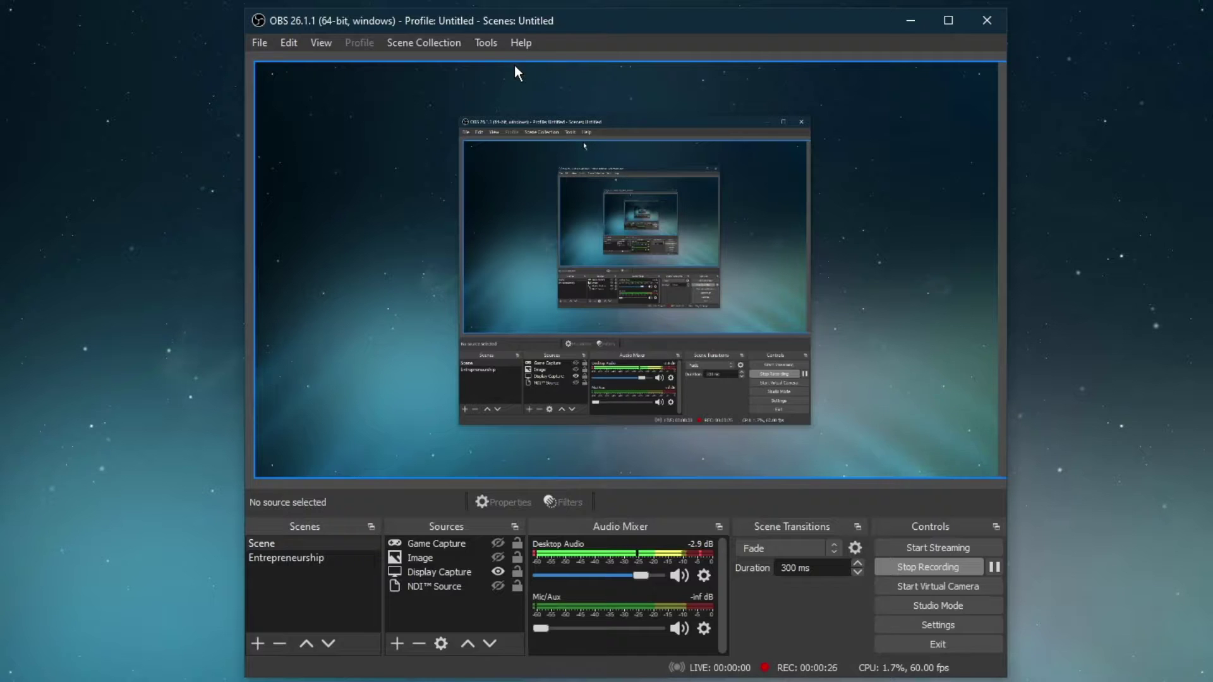
left_click(516, 43)
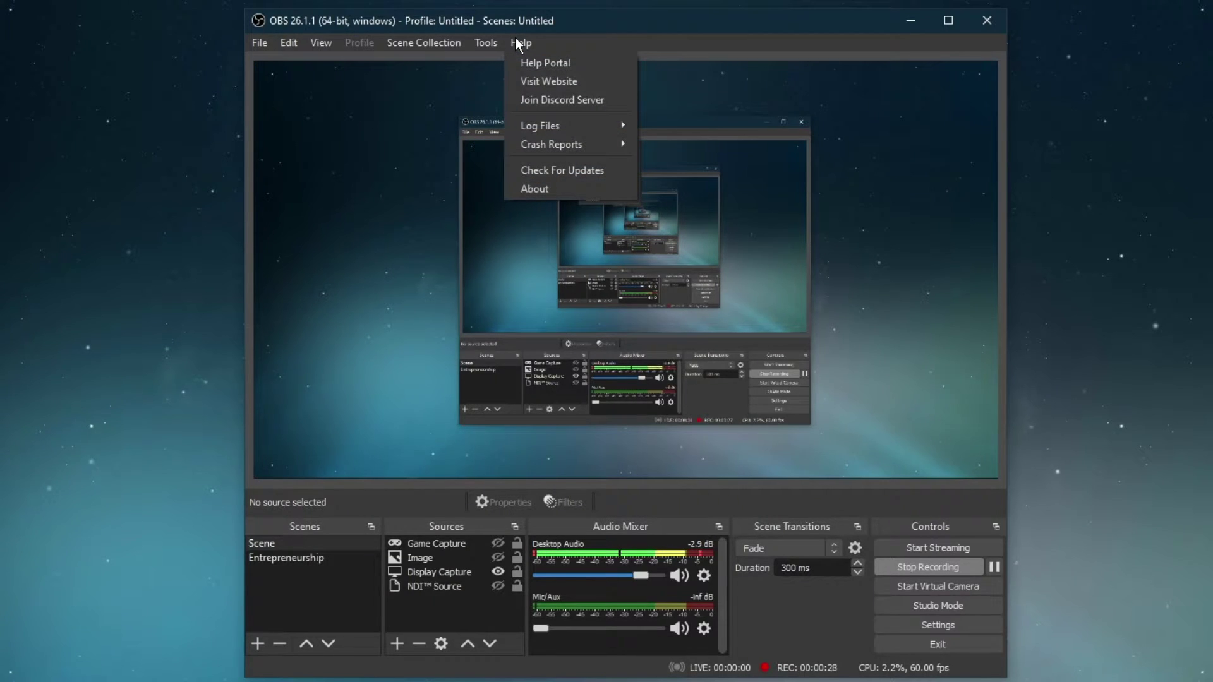
left_click(528, 169)
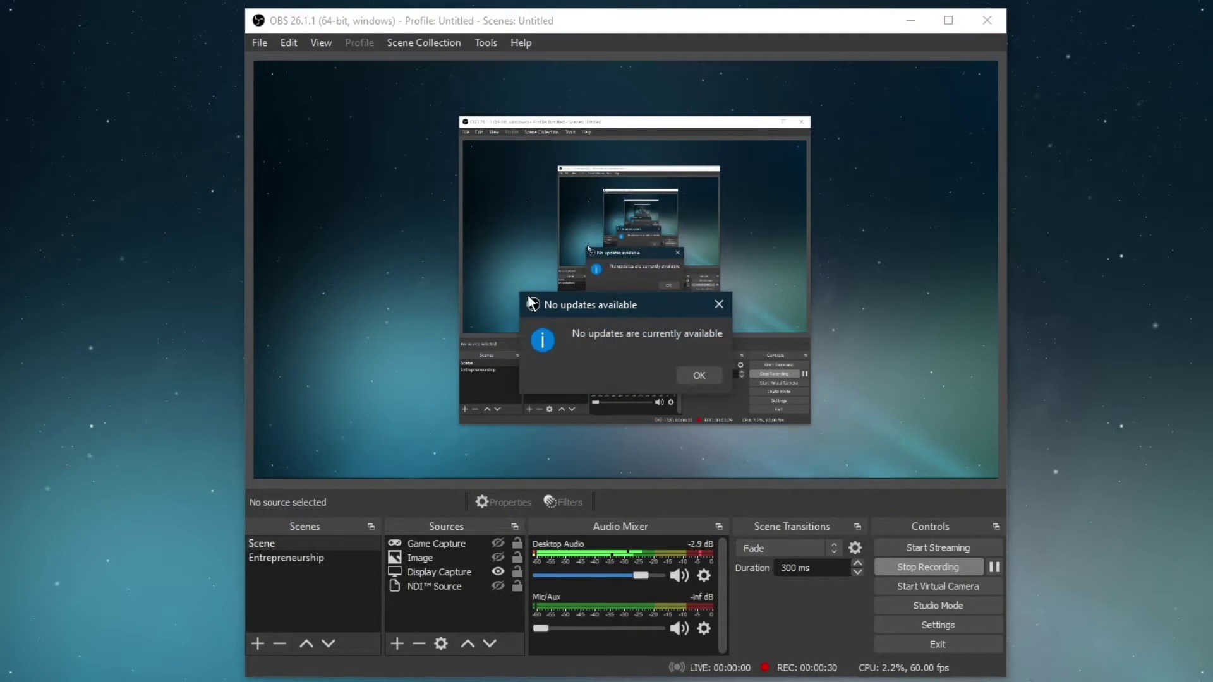
left_click(690, 372)
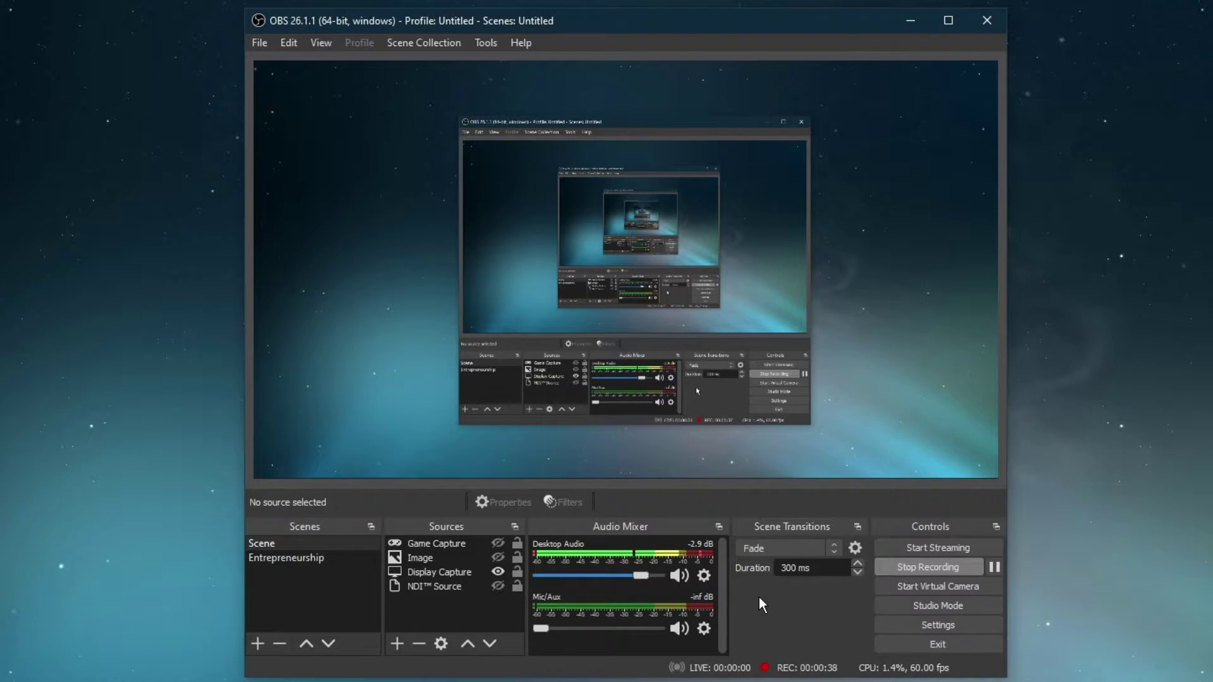
Remove the NDI™ Source from the scene's sources
left_click(448, 587)
right_click(445, 586)
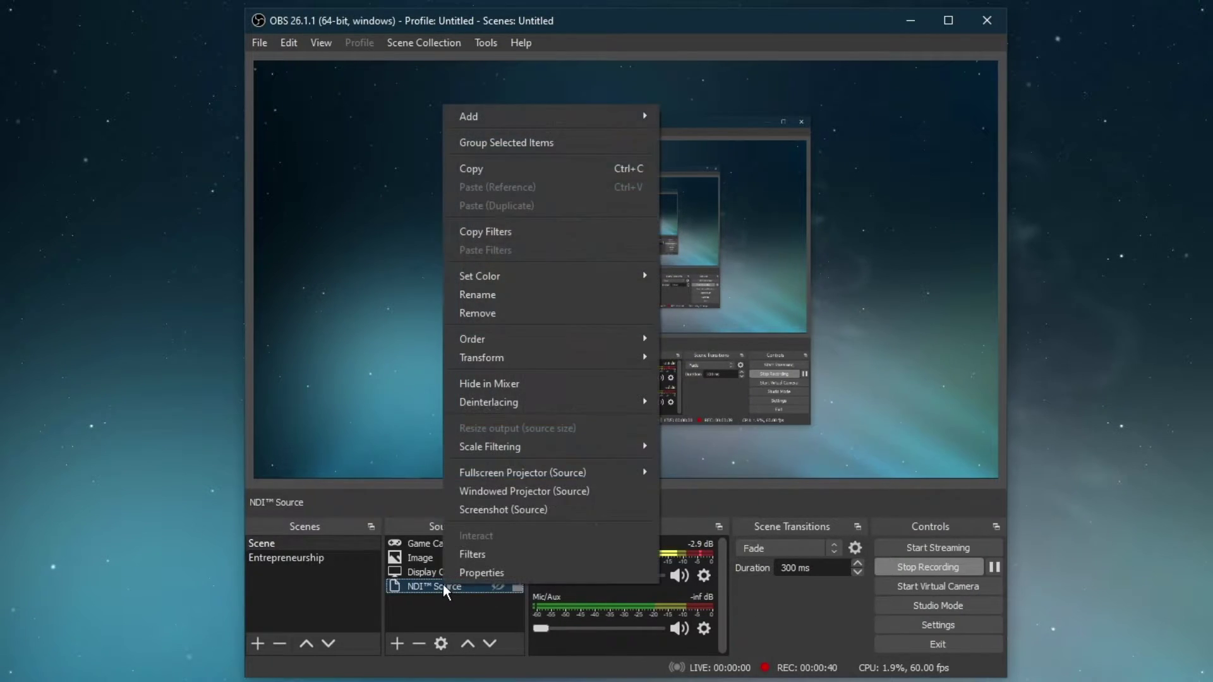
left_click(479, 315)
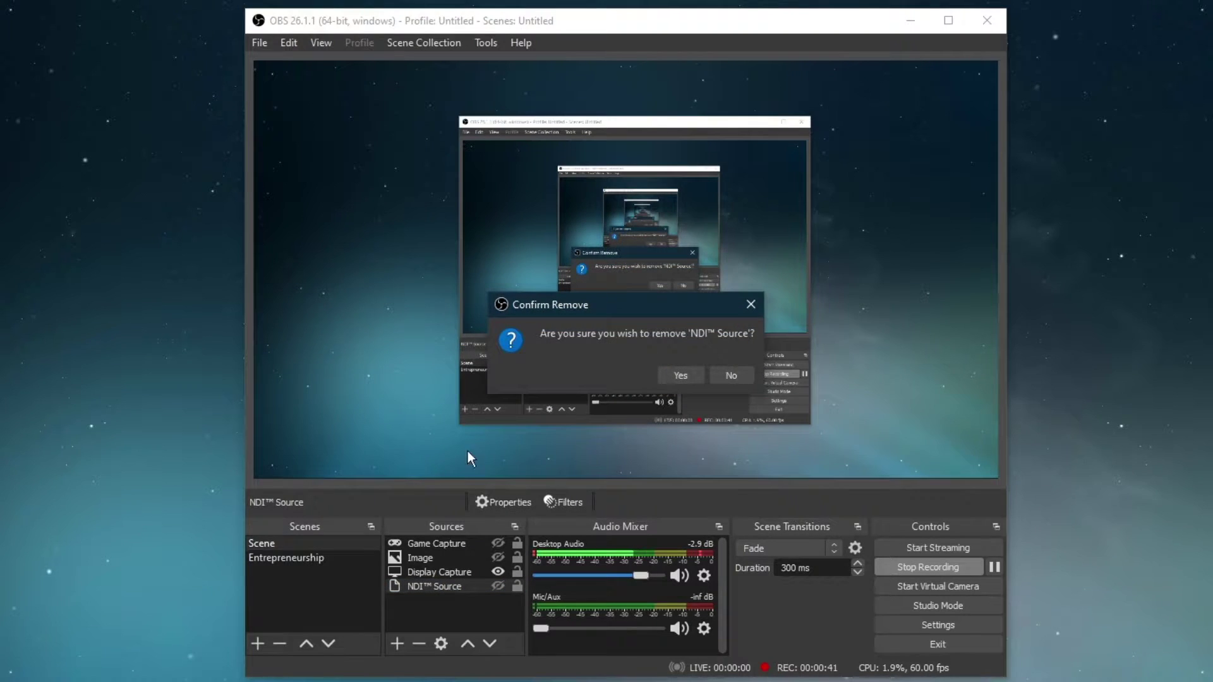
left_click(687, 375)
Remove the Image source, leaving only Game Capture and Display Capture
left_click(425, 559)
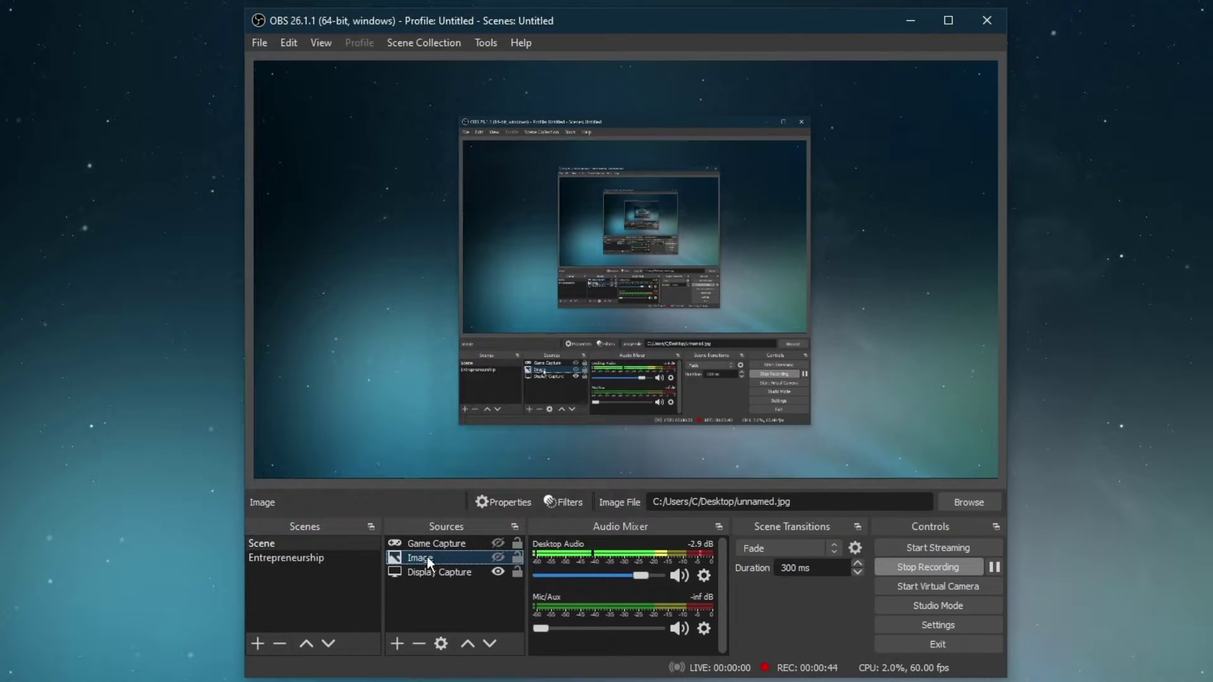
right_click(428, 557)
left_click(456, 330)
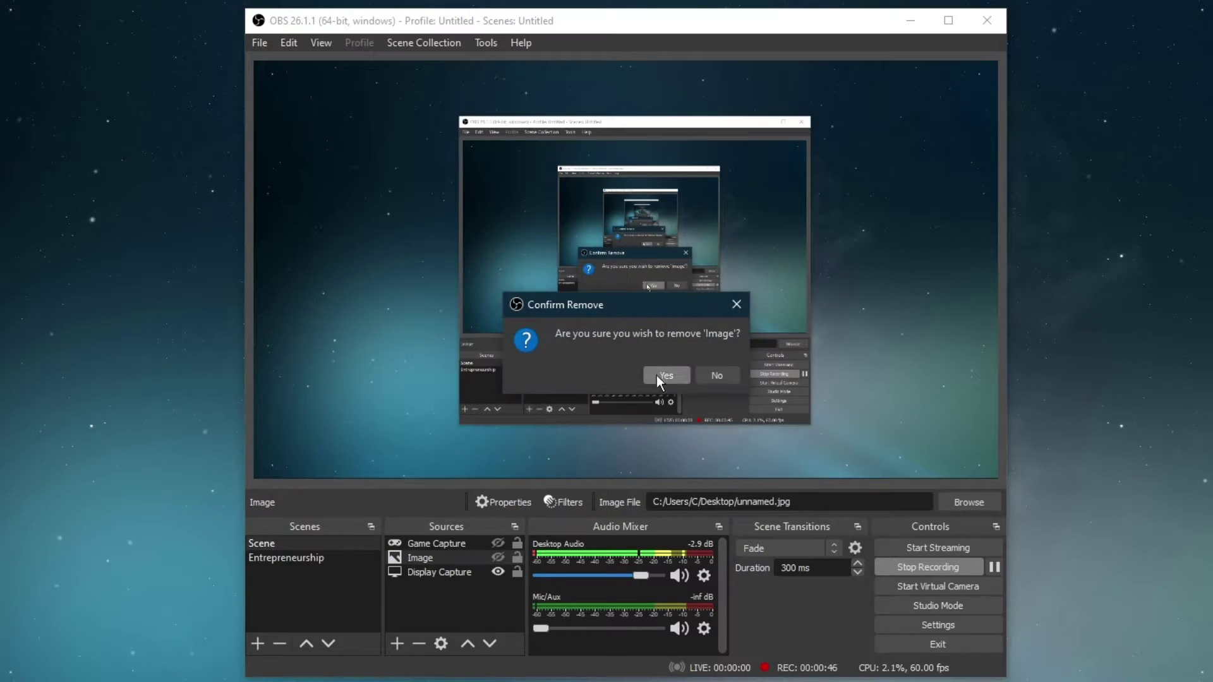
left_click(661, 377)
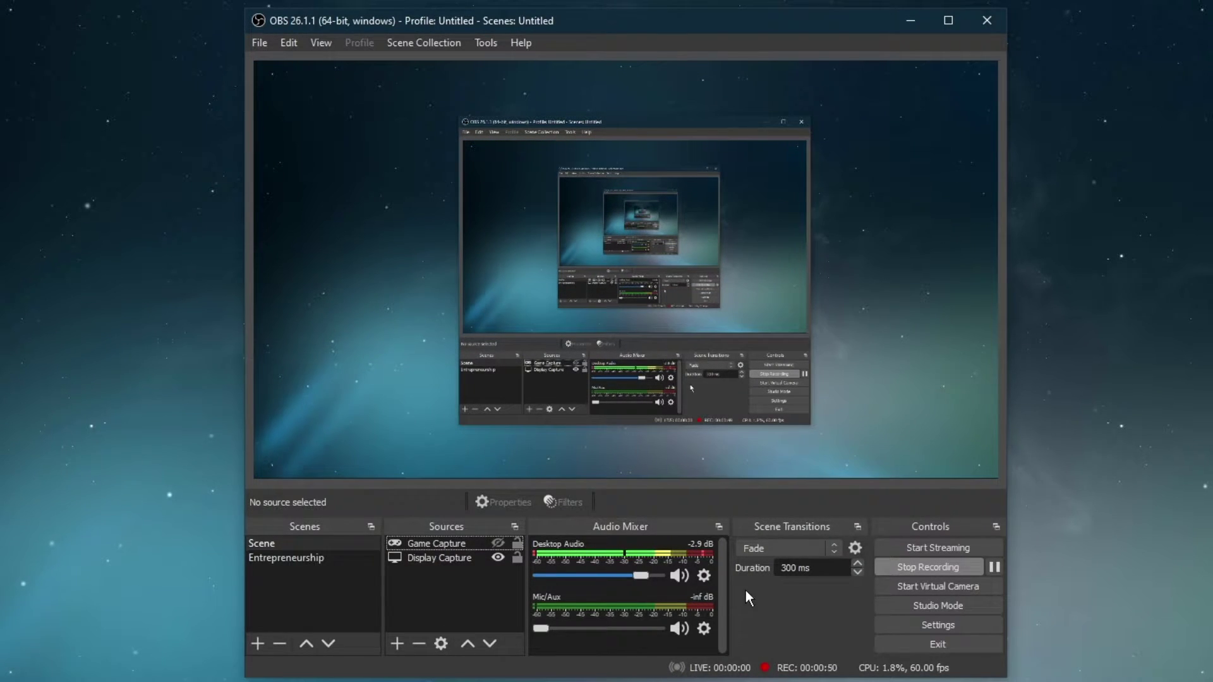
left_click(724, 631)
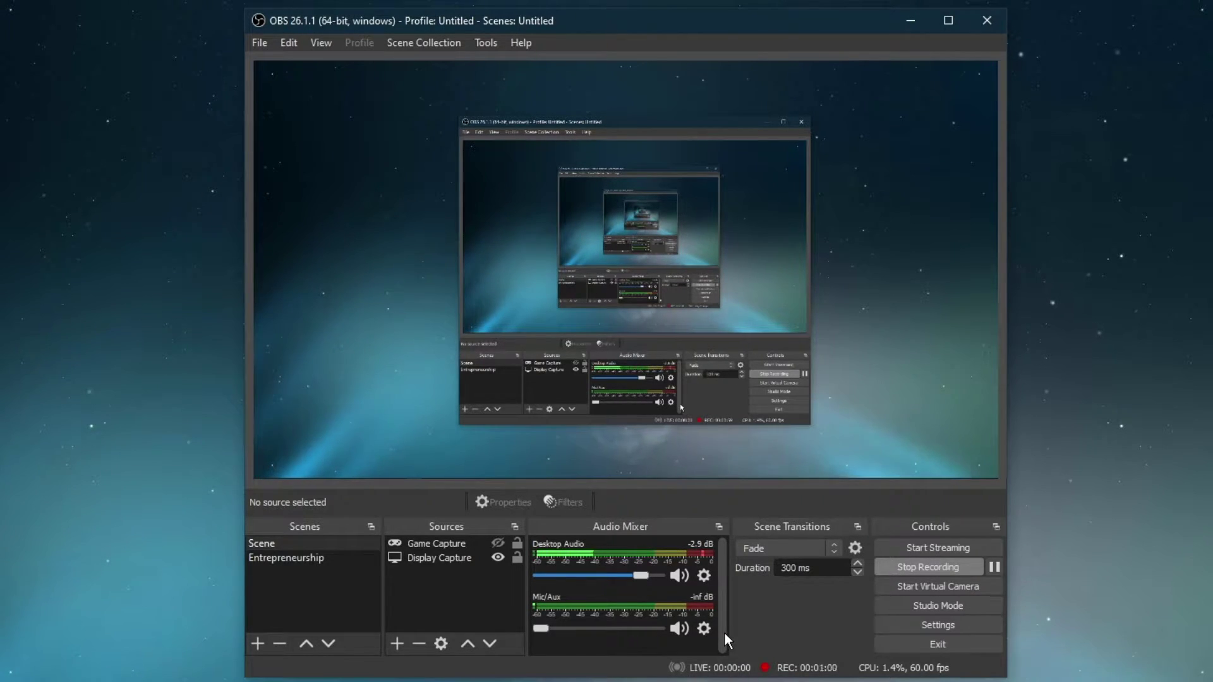
Open OBS Settings on the Output page to show the streaming encoder options
left_click(880, 620)
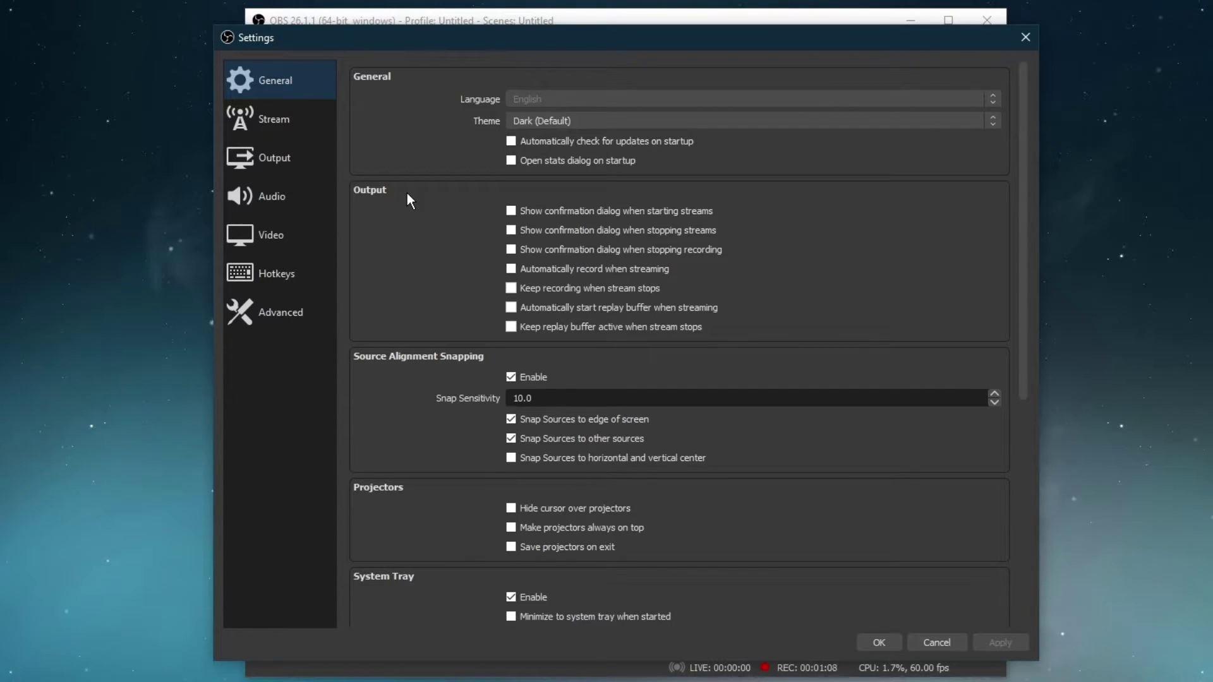
left_click(289, 164)
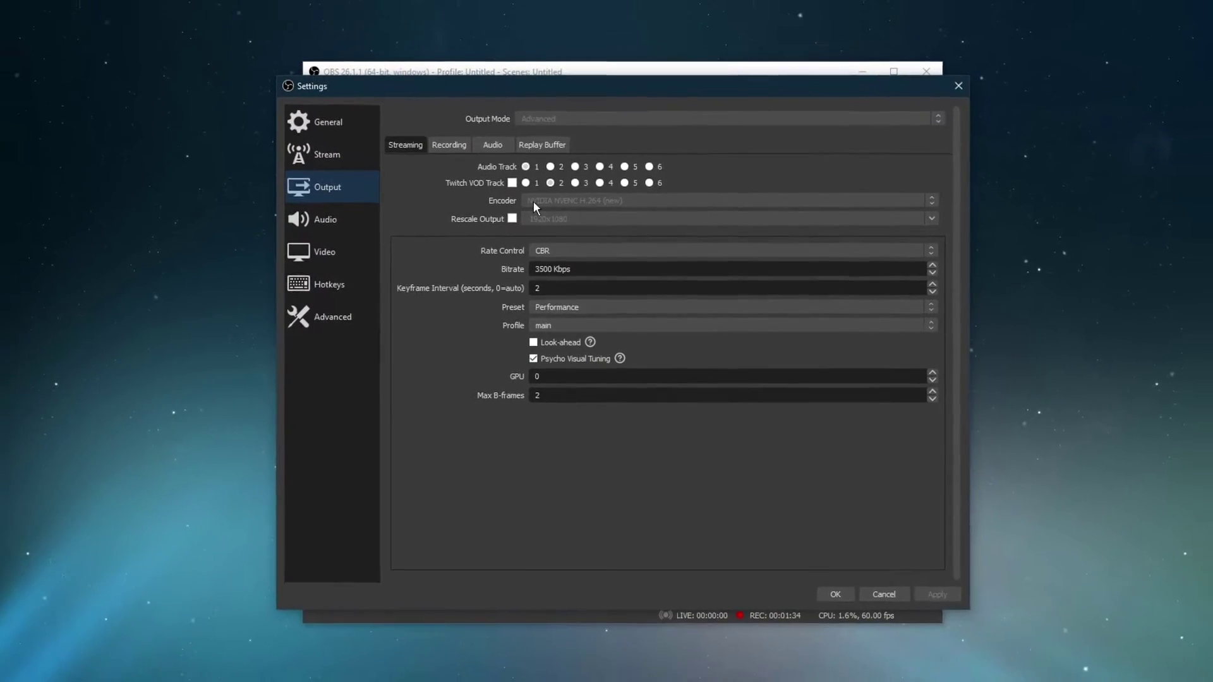
right_click(881, 679)
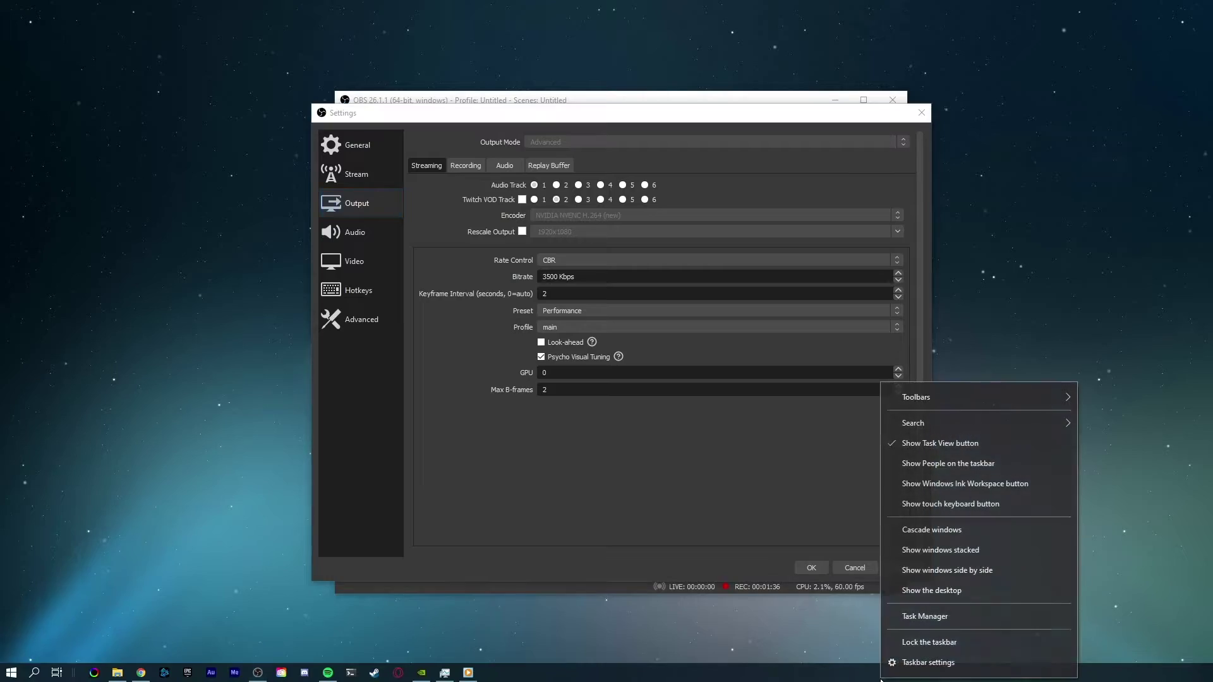
left_click(907, 616)
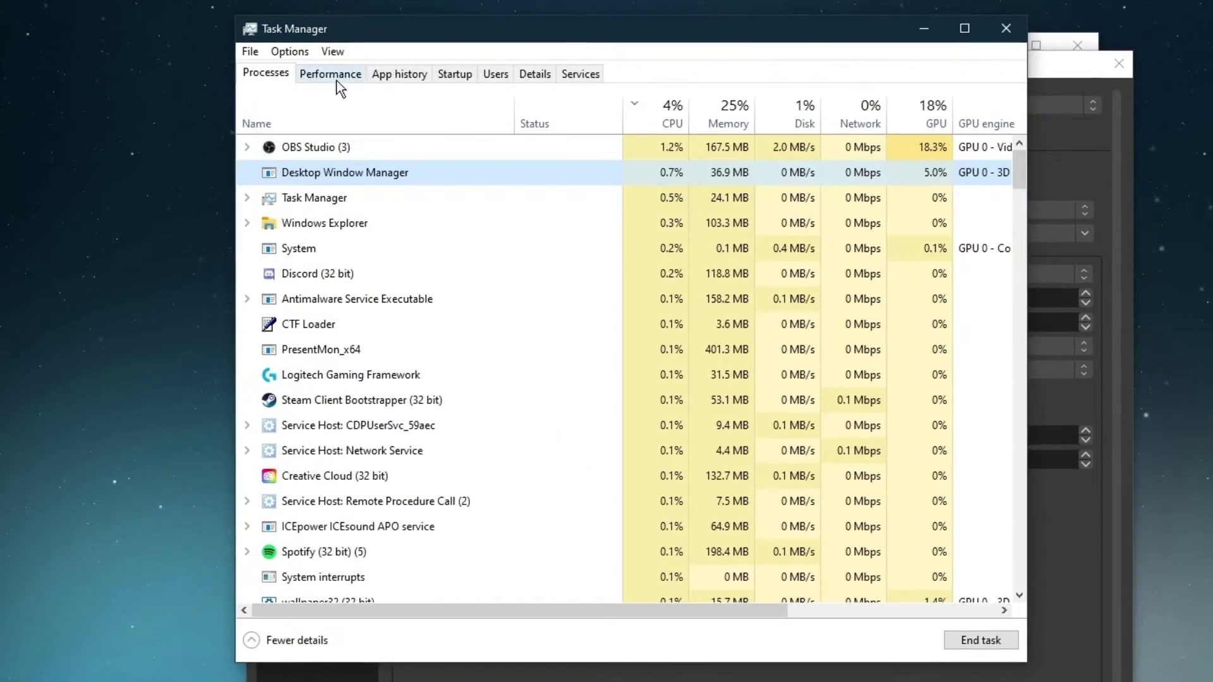
left_click(363, 112)
left_click_drag(482, 39, 586, 69)
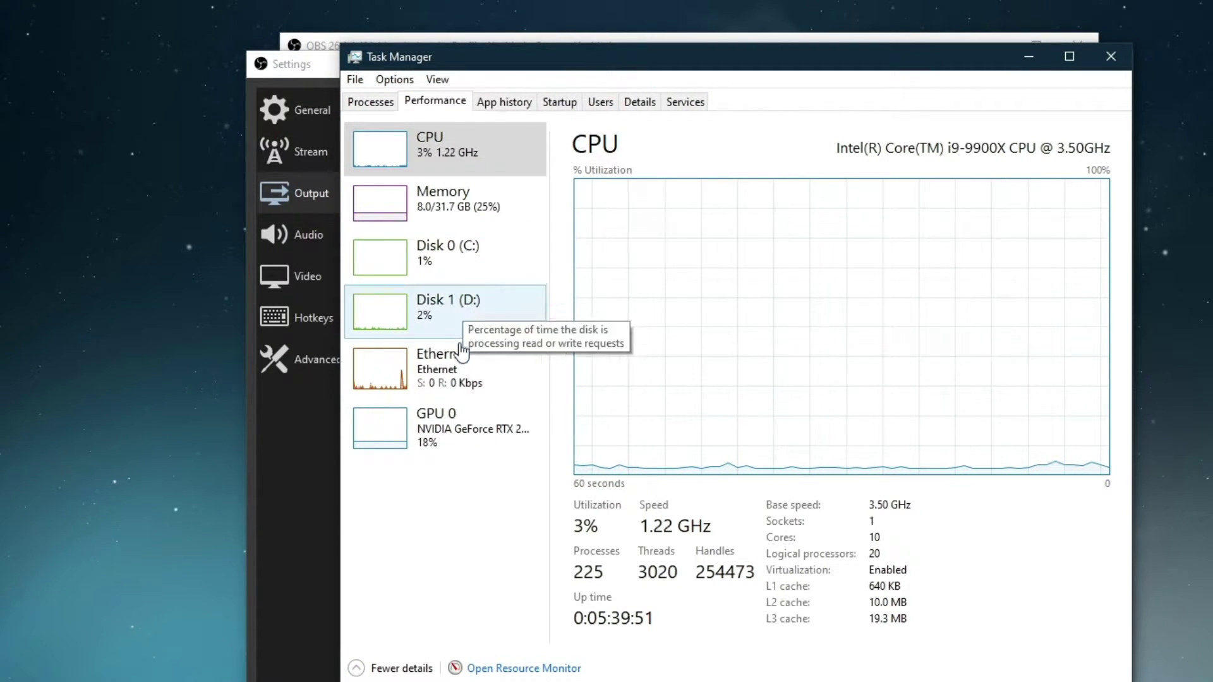
left_click(404, 422)
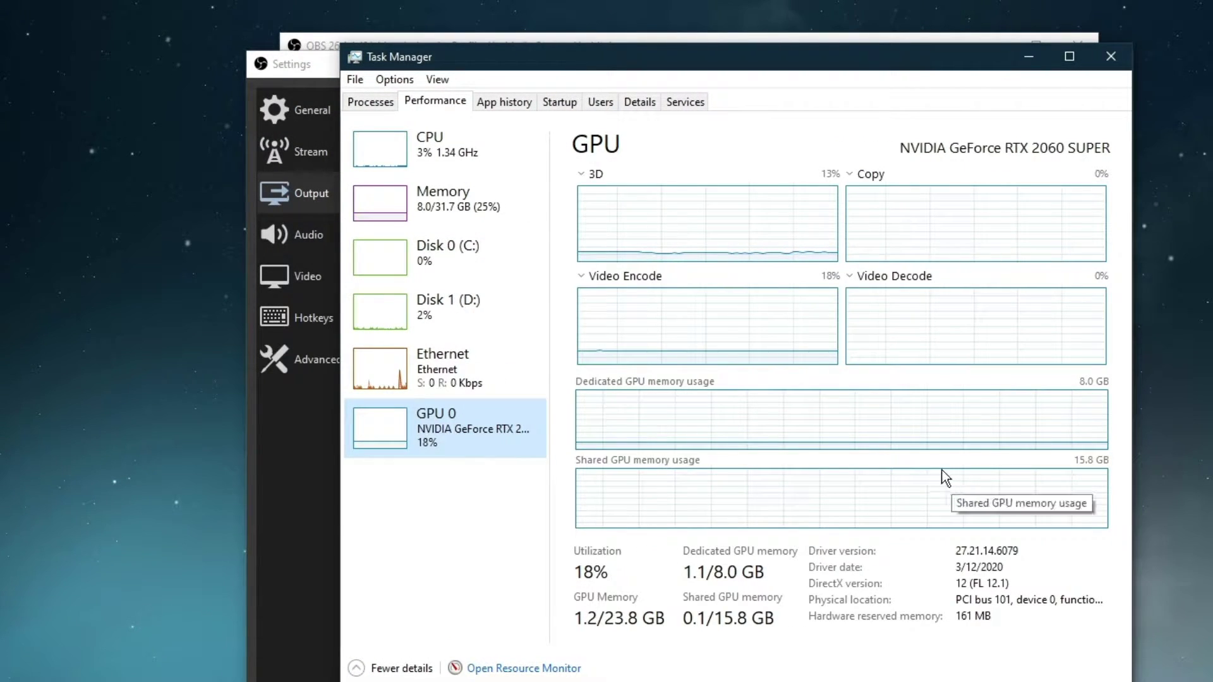
left_click(486, 154)
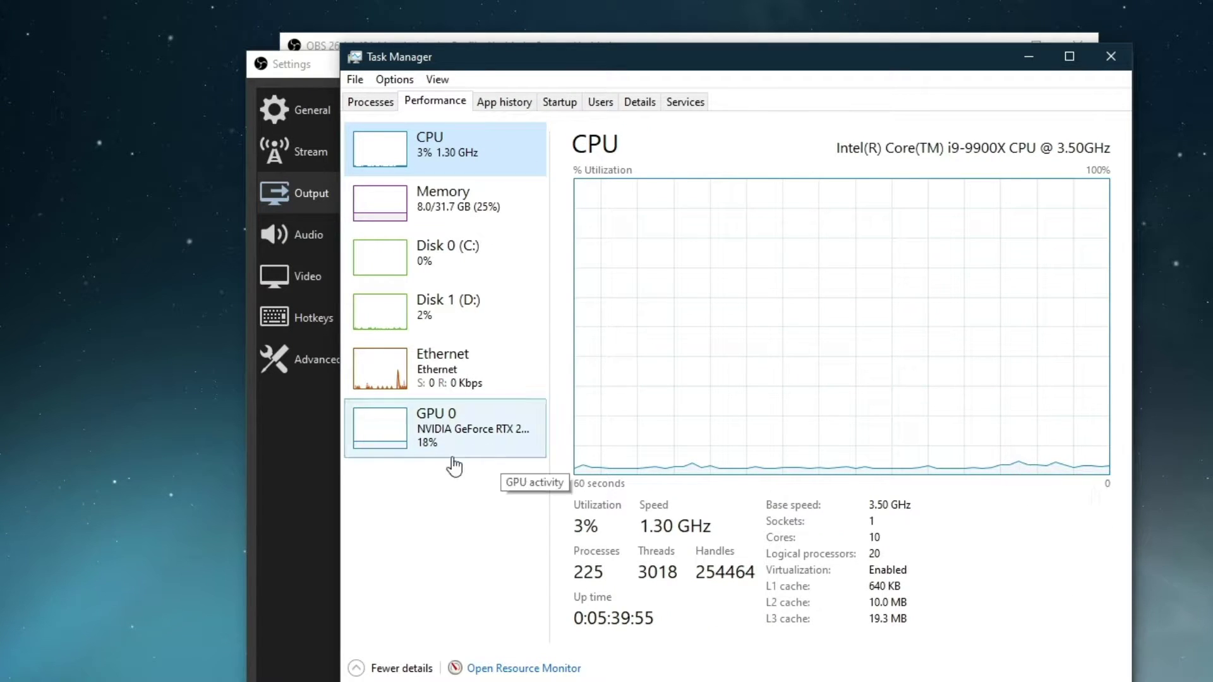
left_click(466, 442)
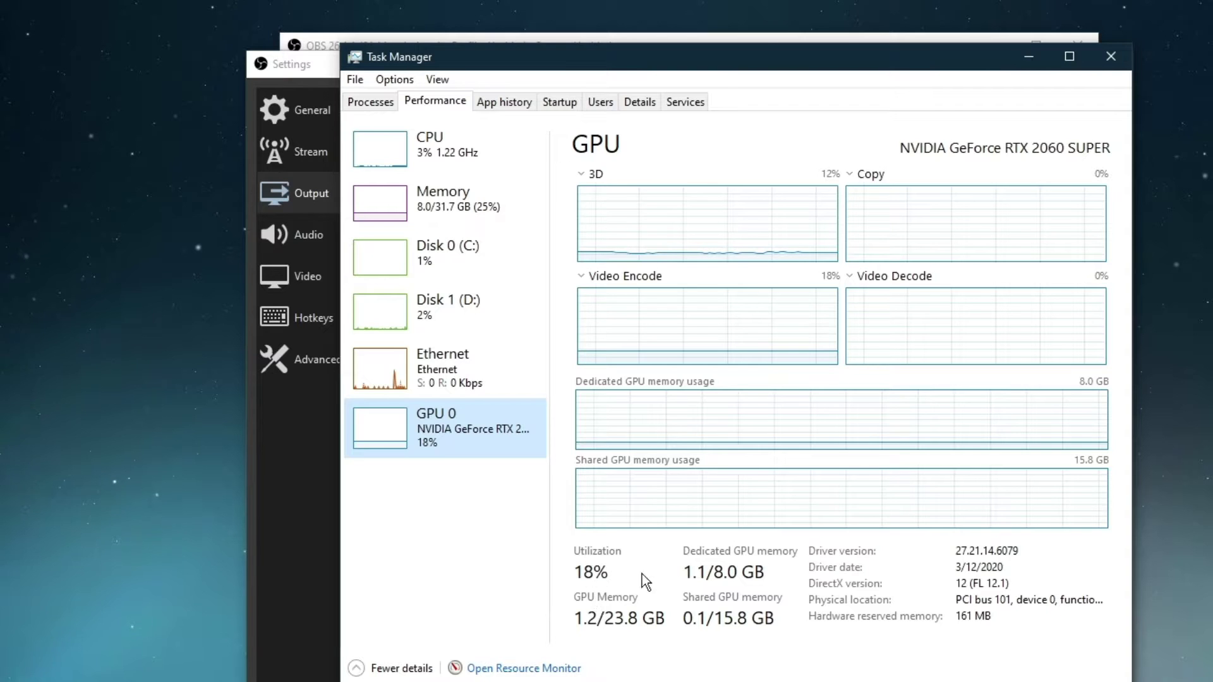
left_click(1111, 56)
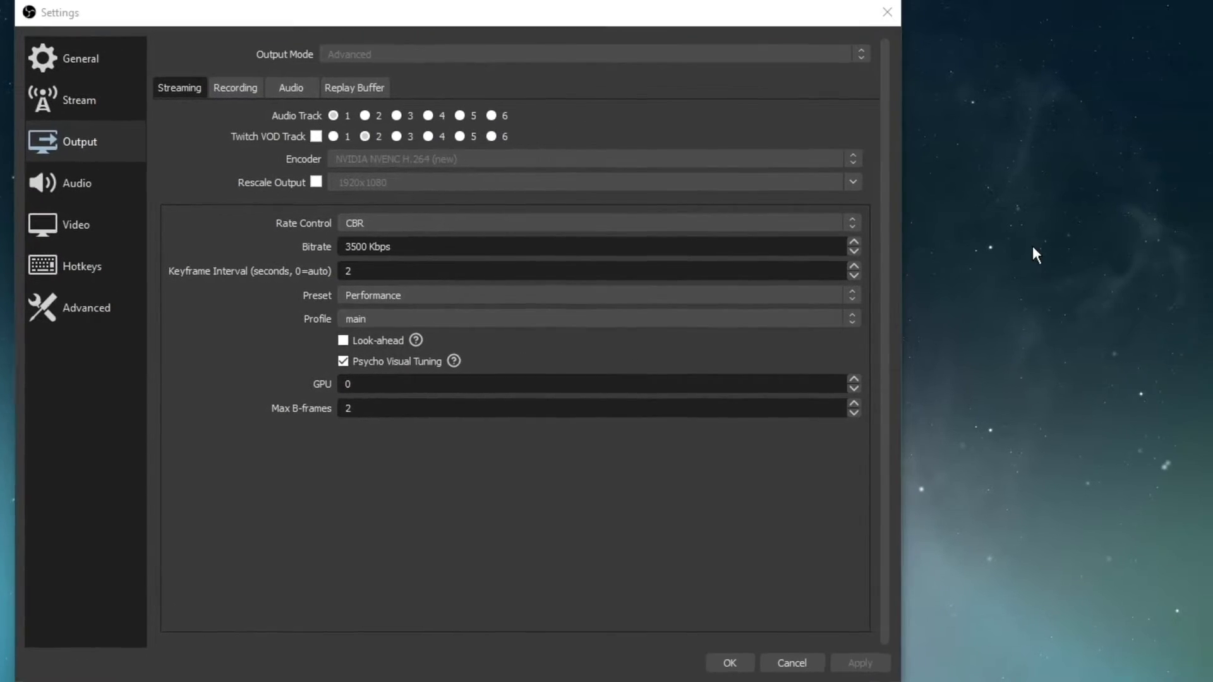
right_click(1032, 246)
left_click(1064, 450)
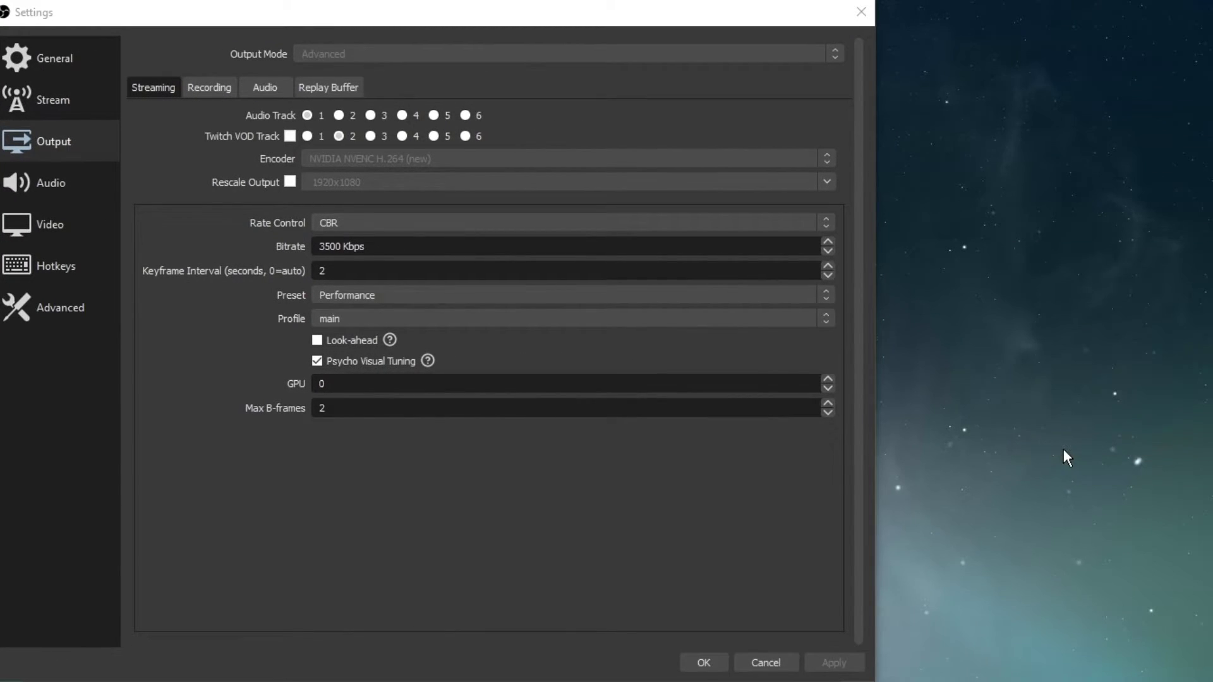
scroll(869, 332, "down", 1)
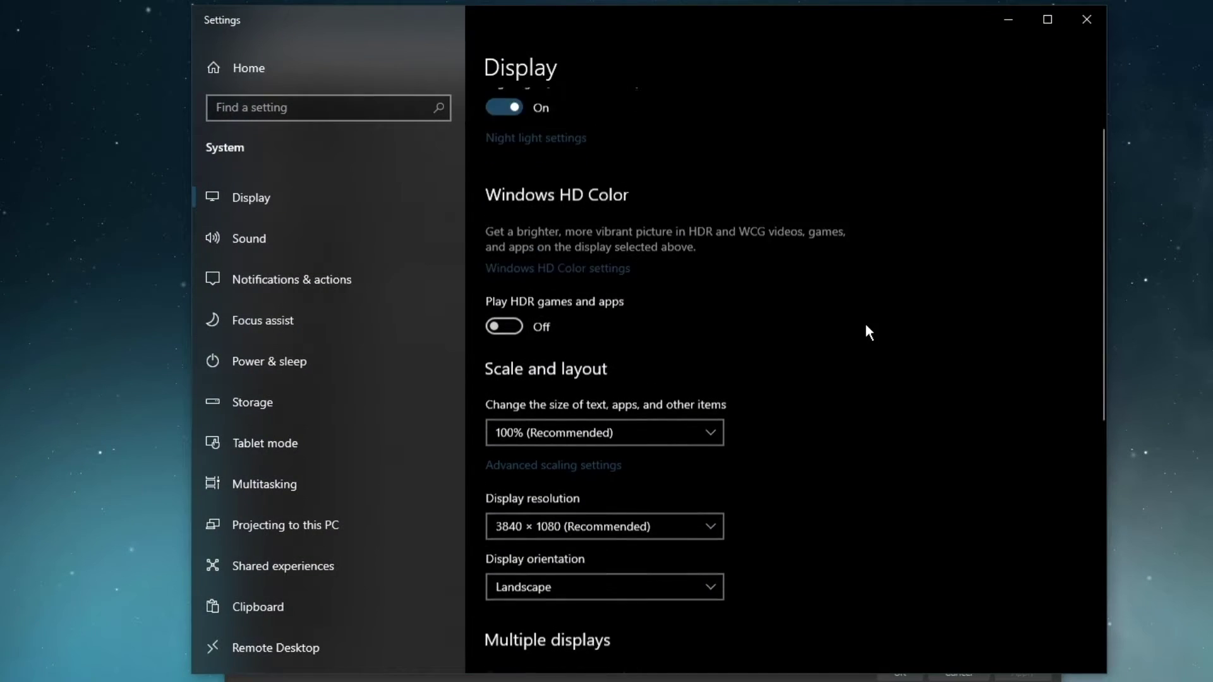
scroll(866, 325, "down", 2)
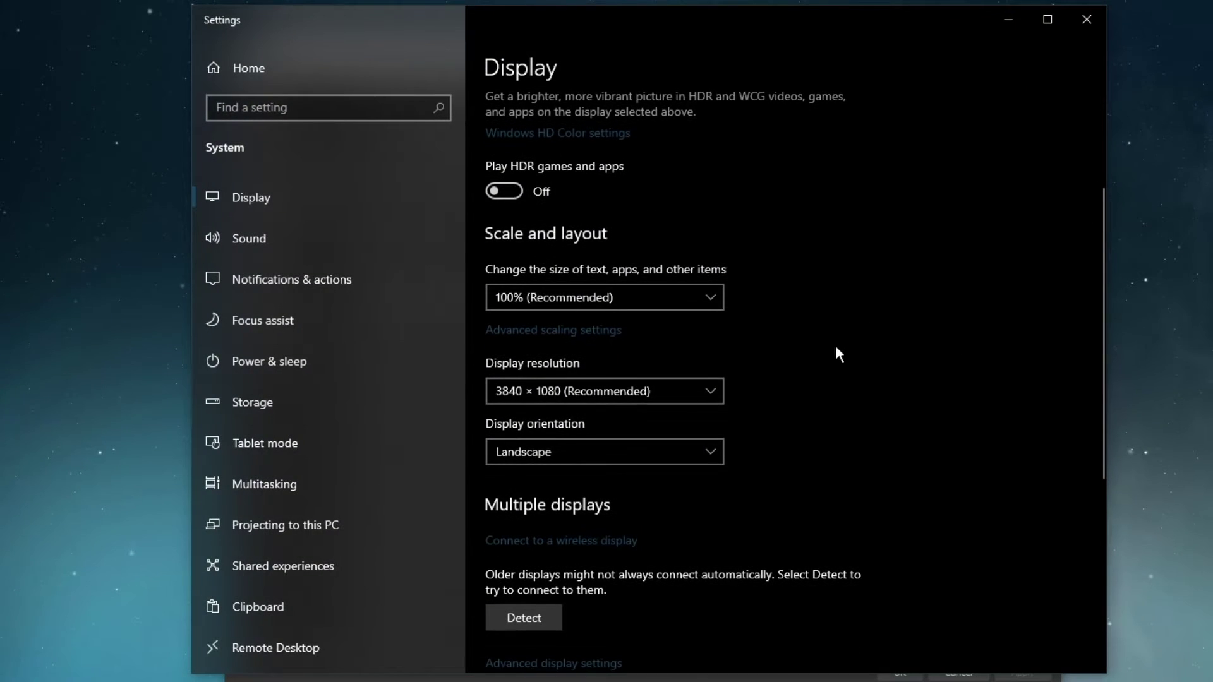
left_click(703, 391)
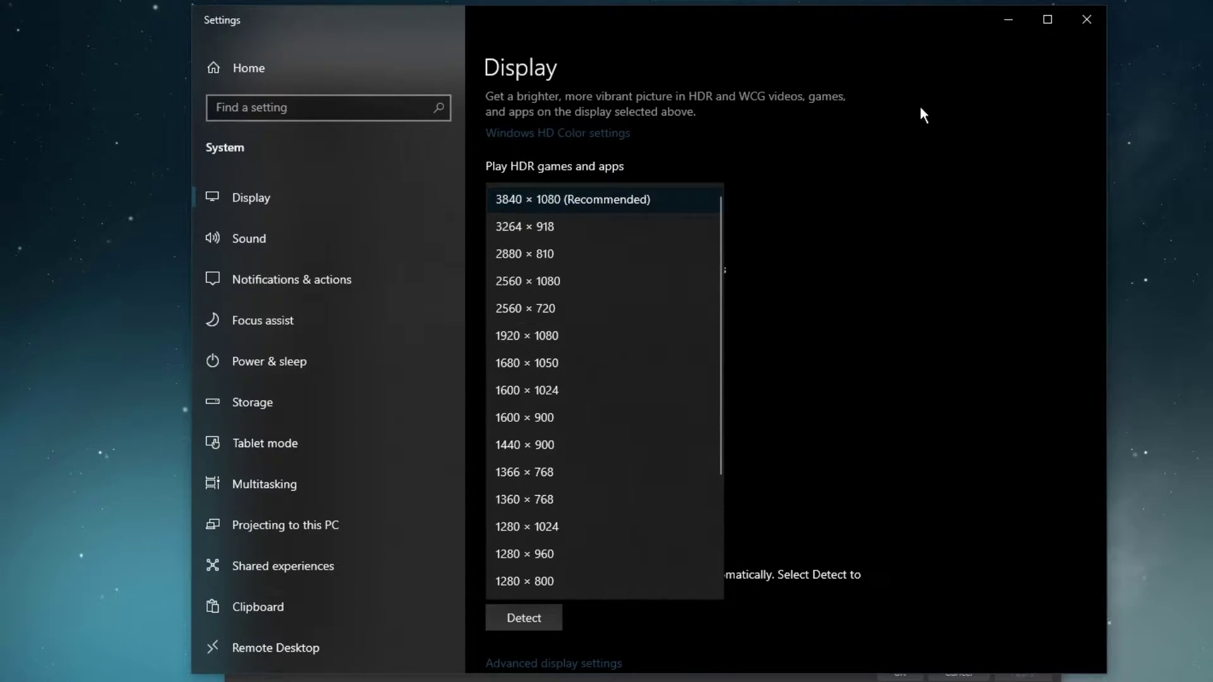
left_click(1081, 26)
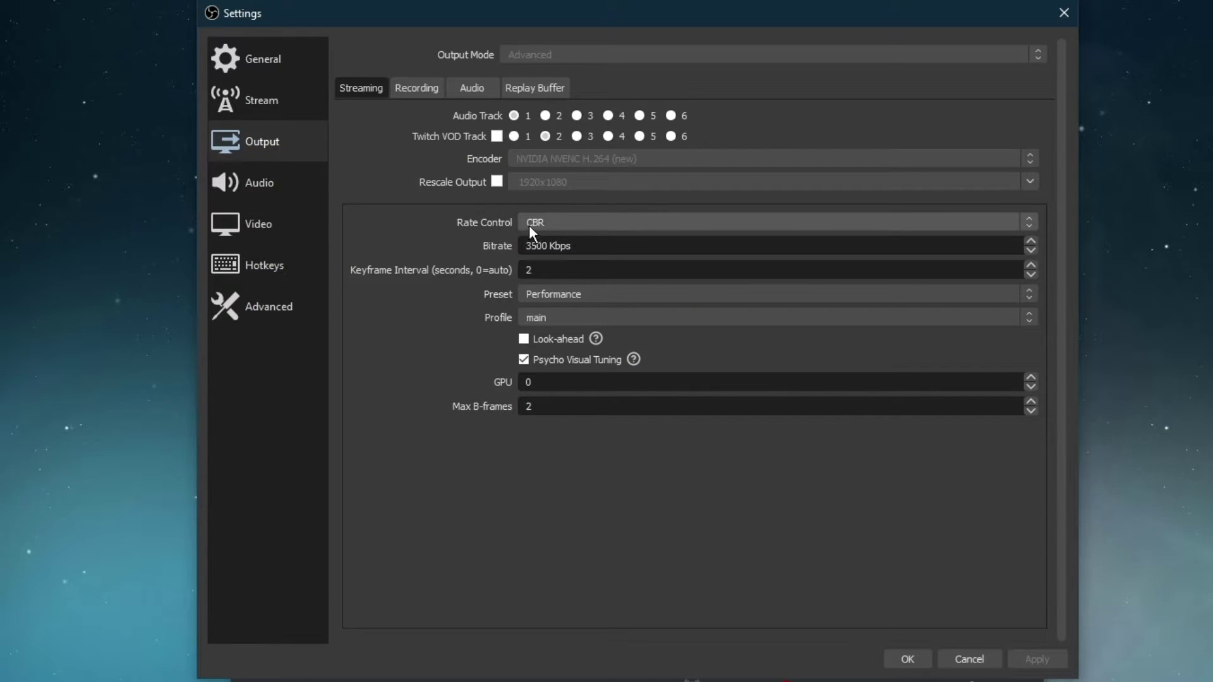
left_click(559, 222)
left_click(563, 236)
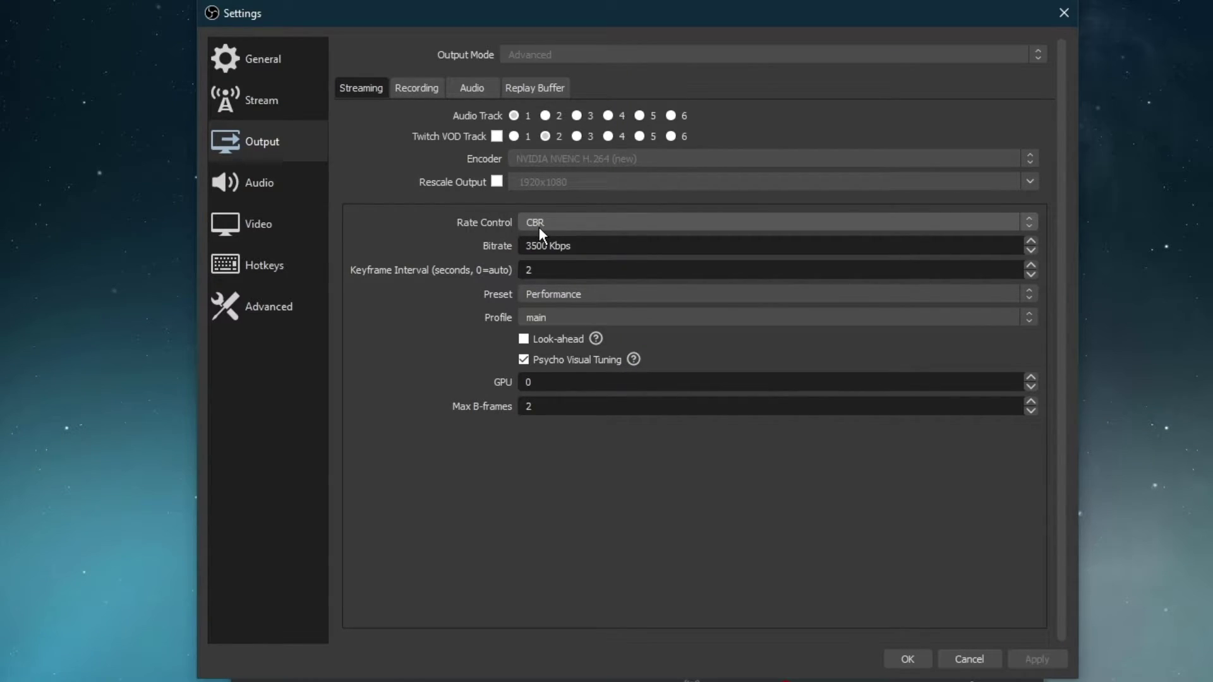
triple_click(551, 247)
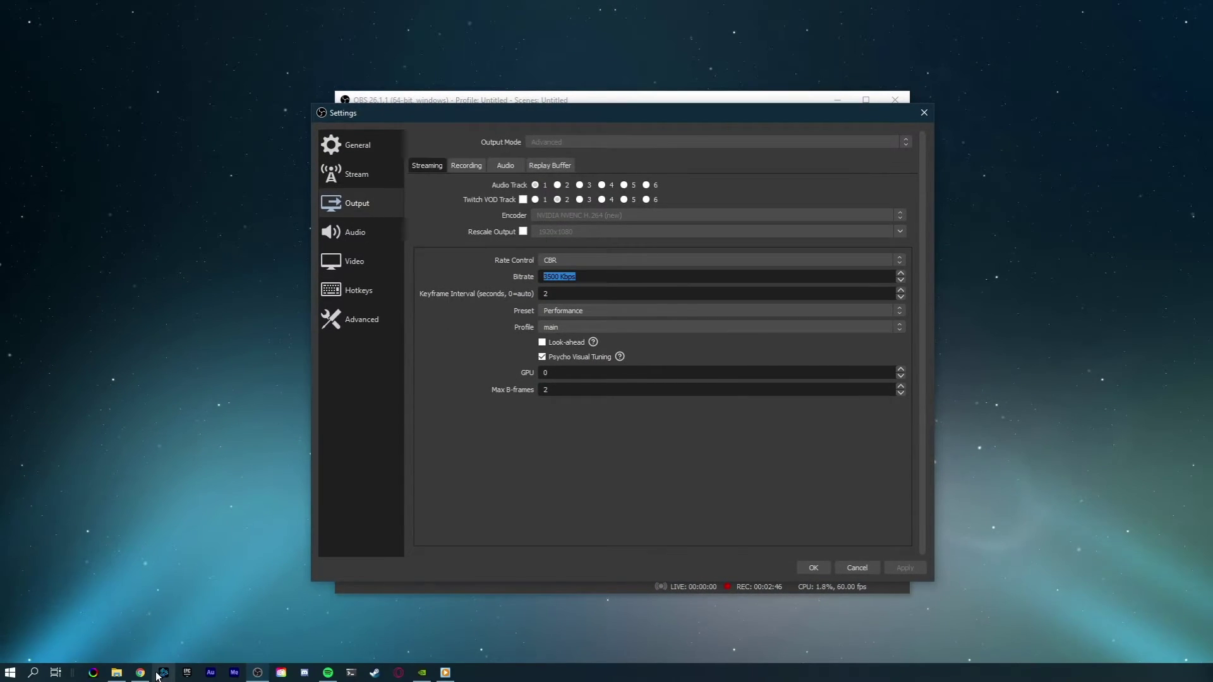
left_click(140, 672)
left_click(567, 278)
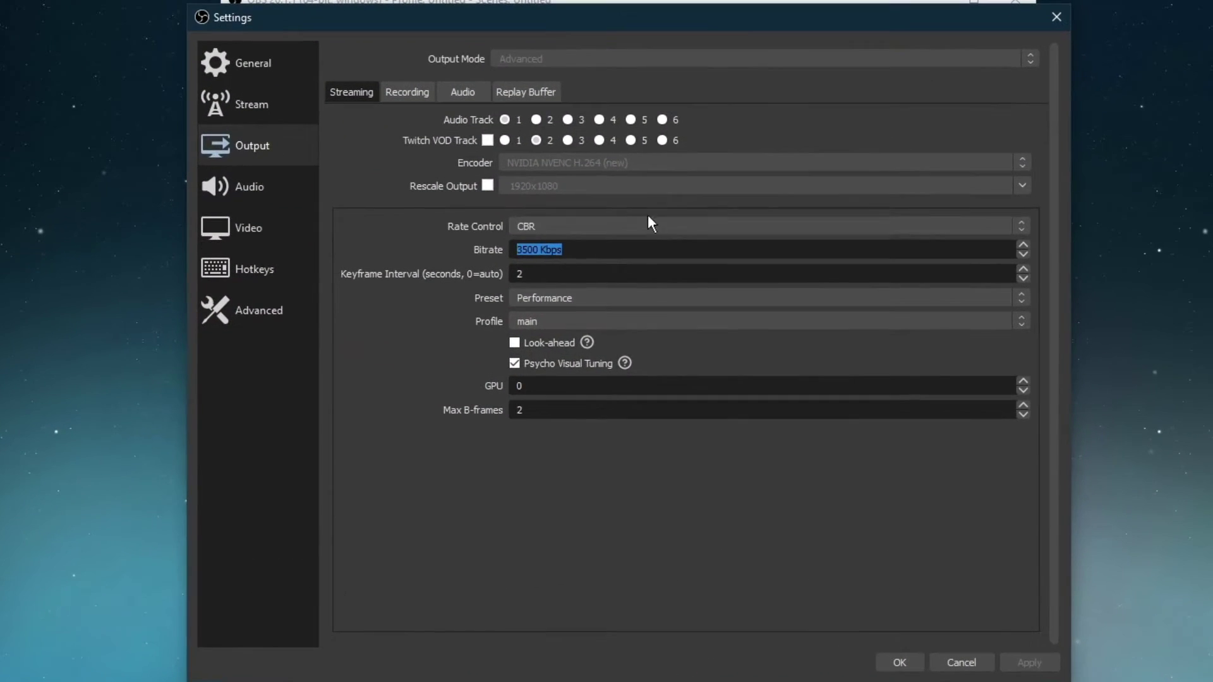
Keep streaming at 3500 Kbps bitrate, keyframe interval 2, Performance preset and main profile
left_click(573, 248)
left_click_drag(535, 250, 460, 253)
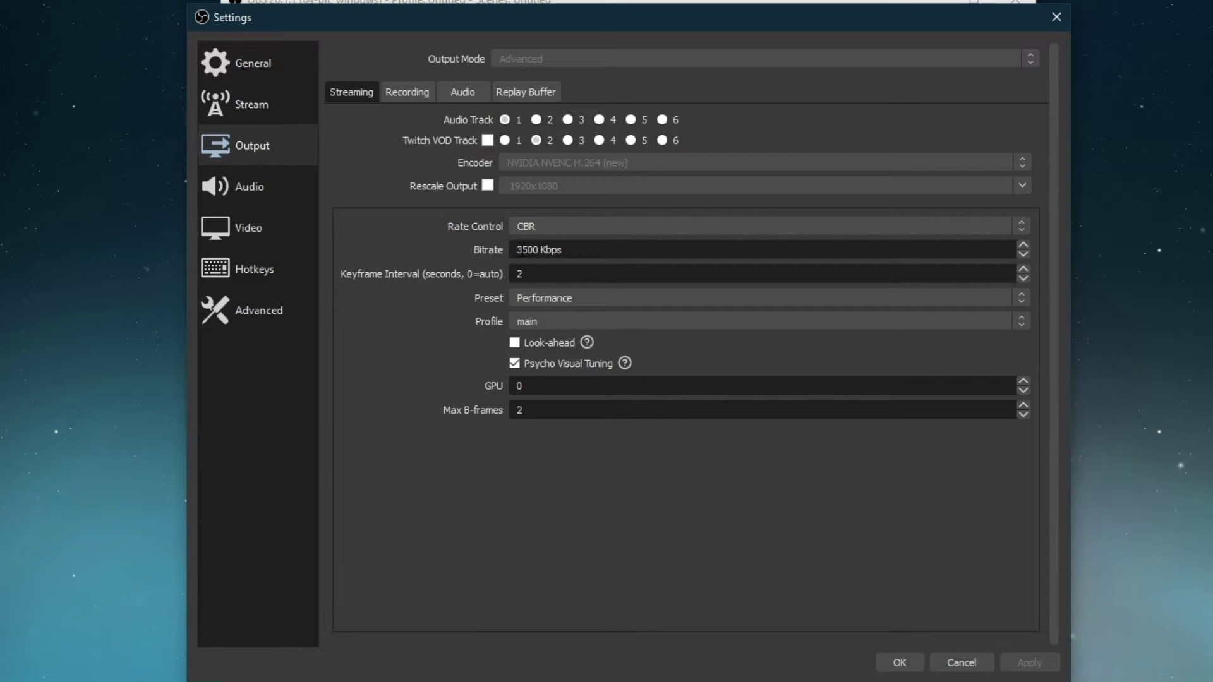
left_click_drag(517, 250, 538, 250)
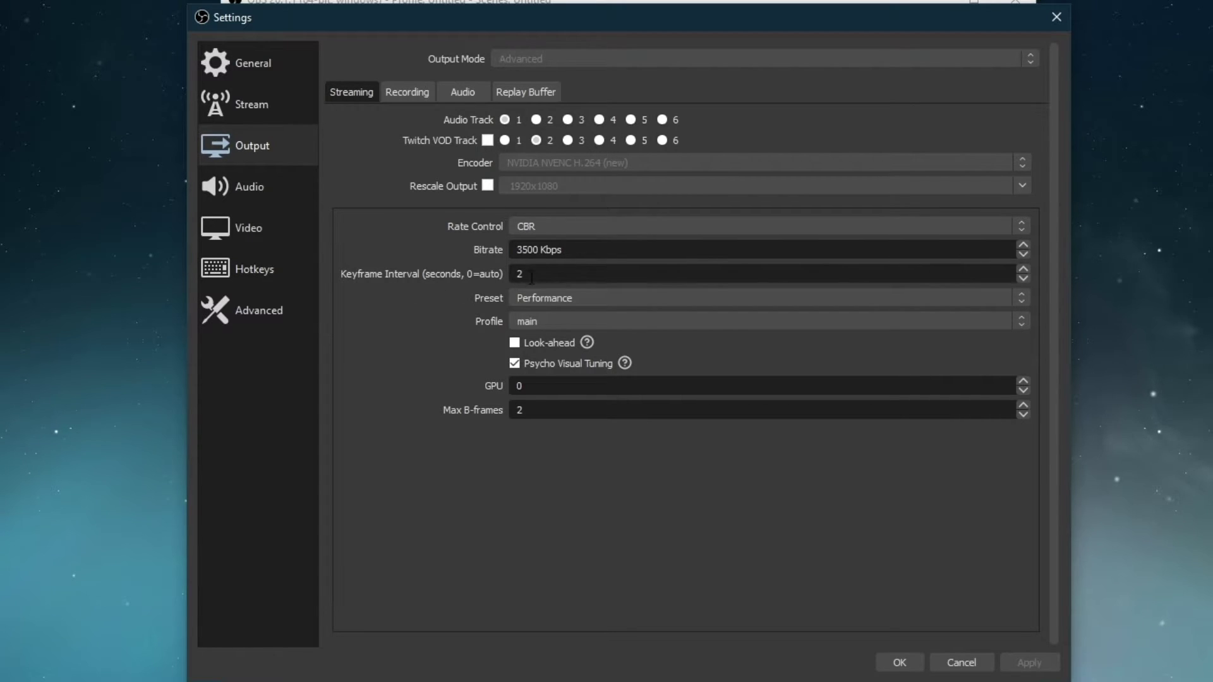
left_click_drag(525, 273, 490, 275)
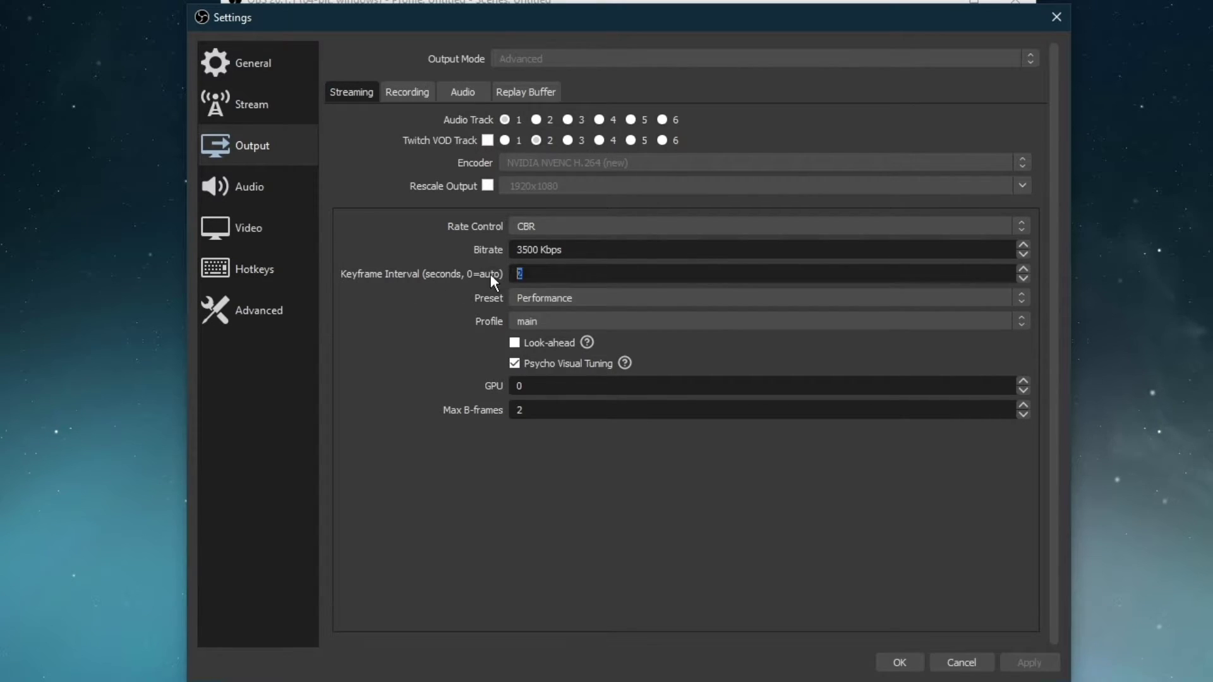
left_click(590, 294)
left_click(589, 336)
left_click(587, 322)
left_click(579, 344)
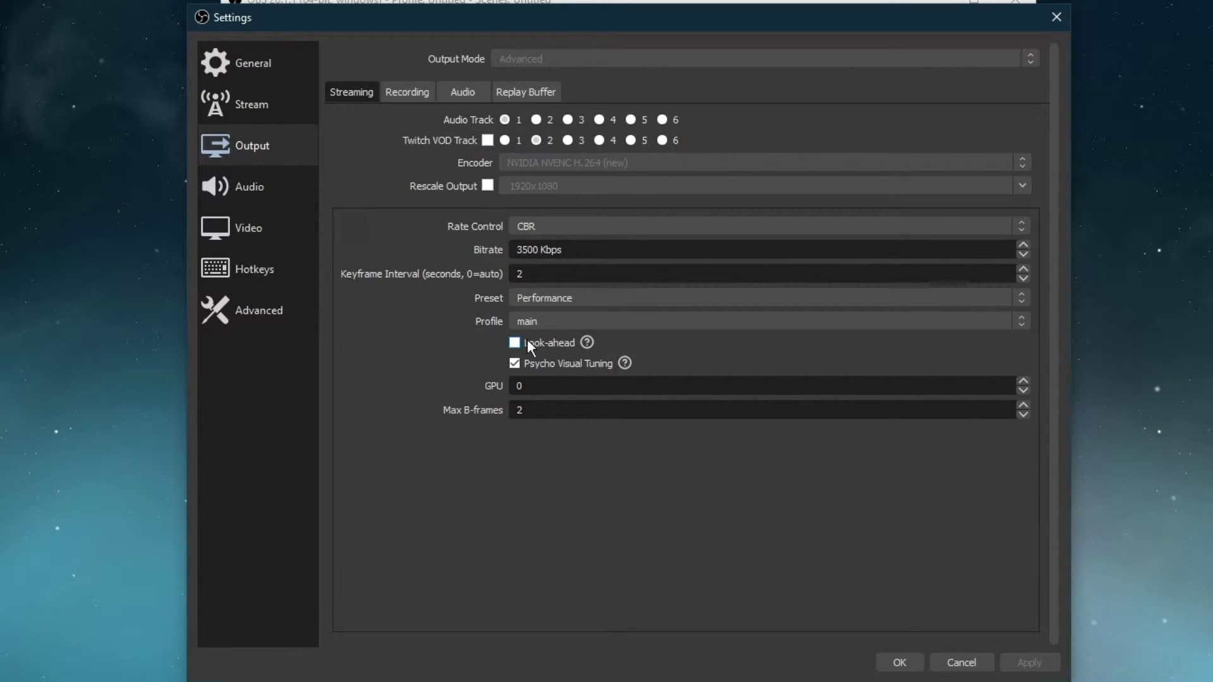
mouse_move(515, 346)
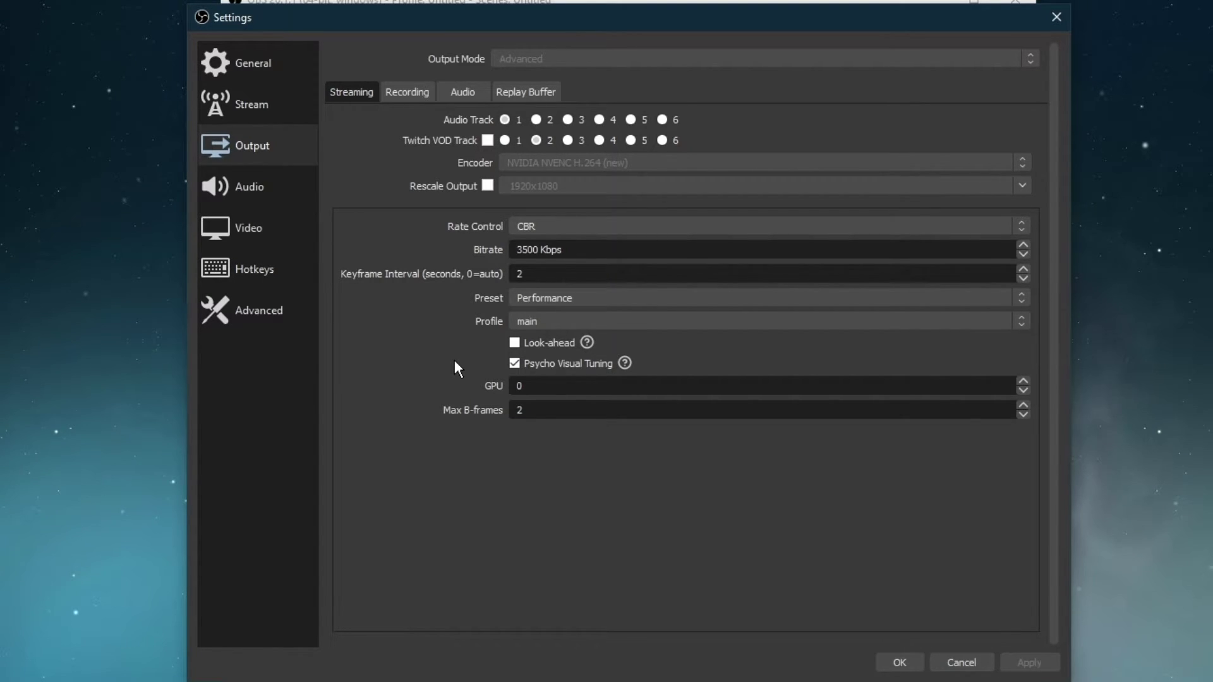
On the Recording tab, use 20000 Kbps, Quality preset, main profile and 2 max B-frames
left_click(404, 92)
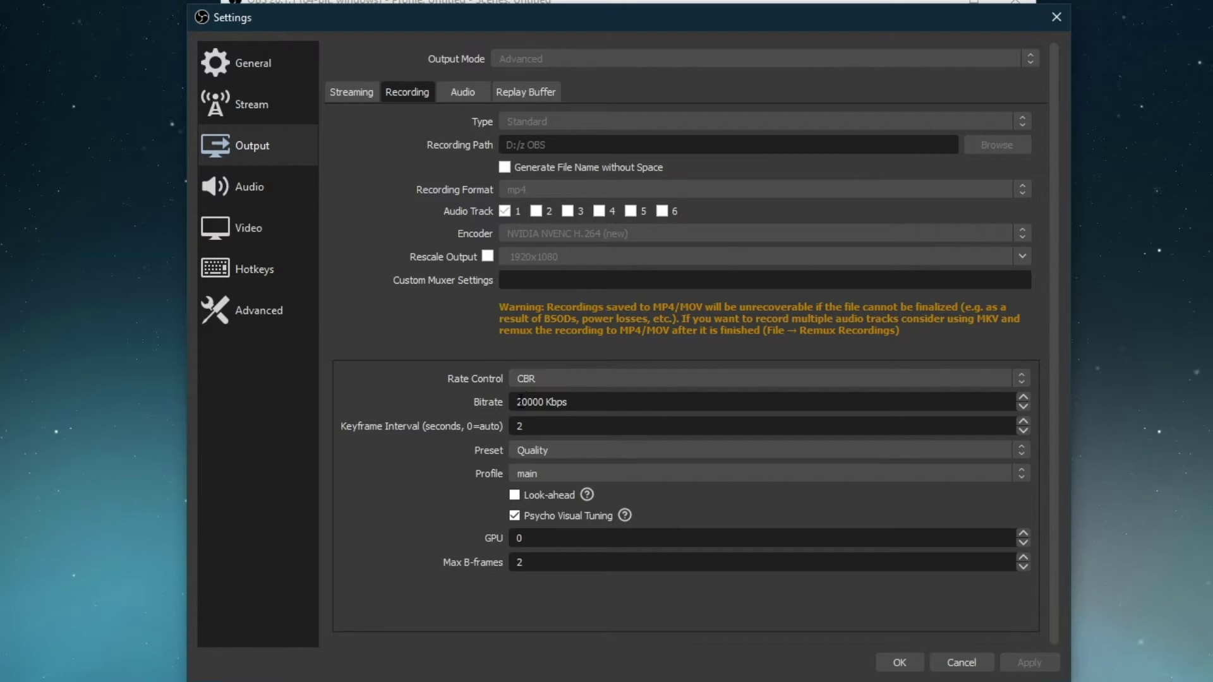
left_click_drag(517, 401, 547, 402)
left_click(439, 410)
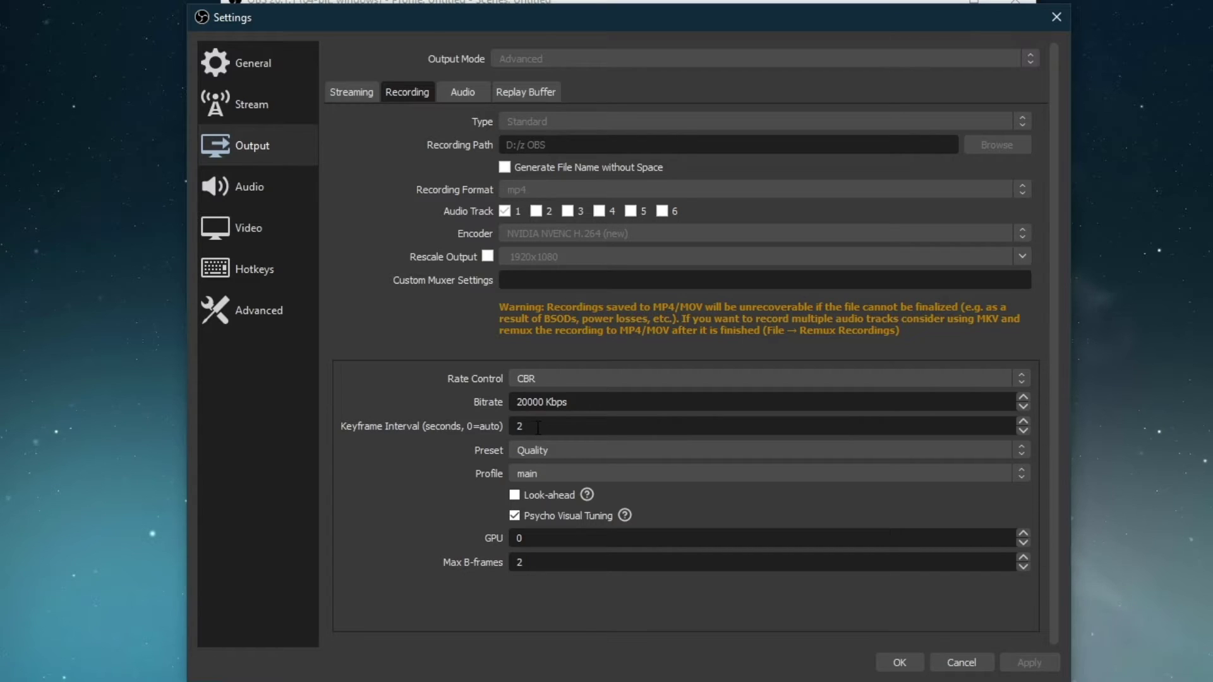
left_click(569, 452)
left_click(569, 452)
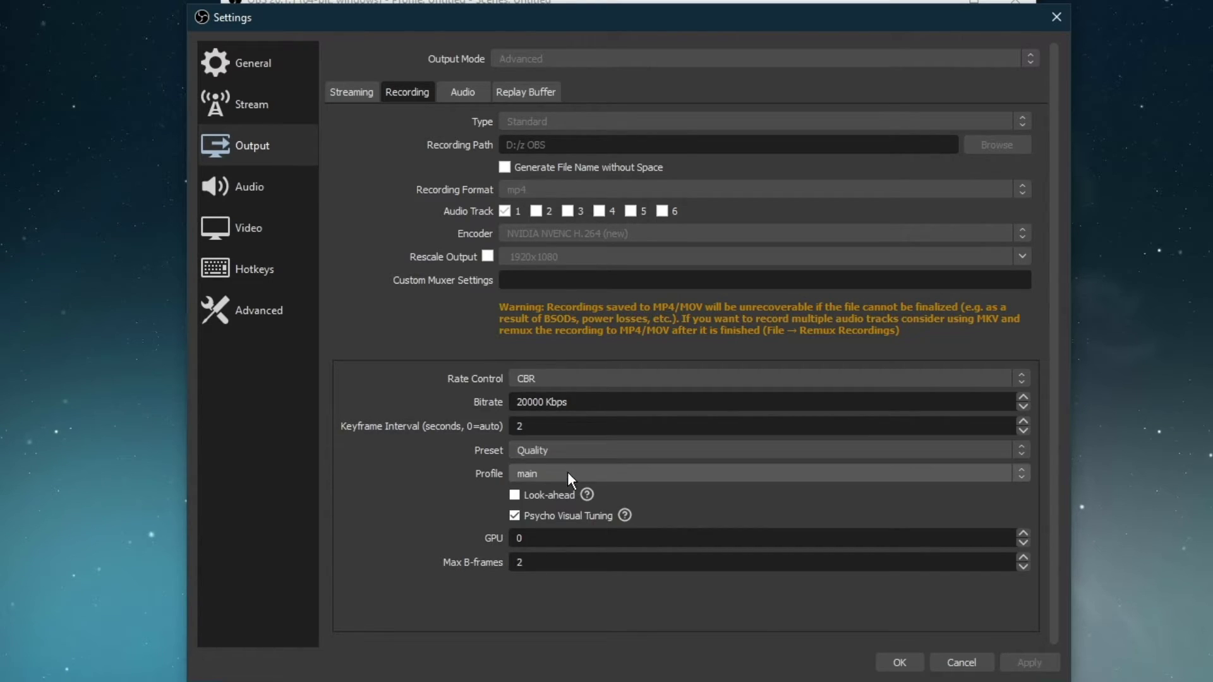
left_click(568, 475)
left_click(569, 475)
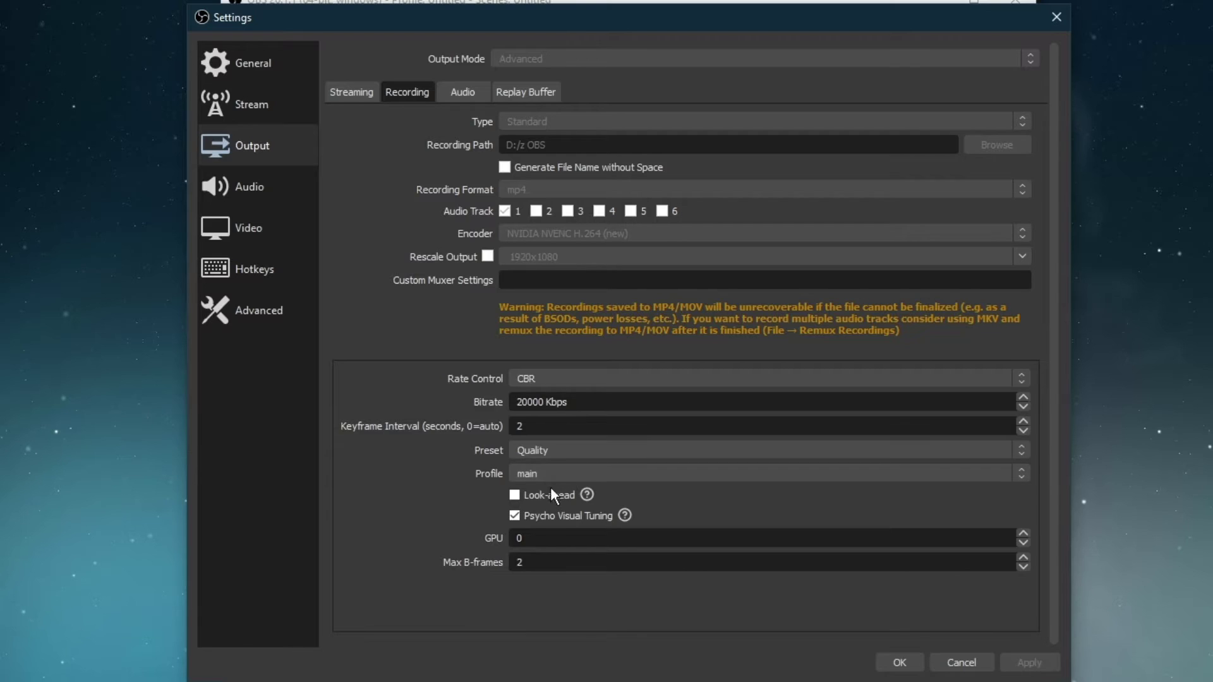
double_click(508, 562)
type("2")
Show the Video settings: 1920x1080 base and output resolution at 60 FPS
left_click(275, 228)
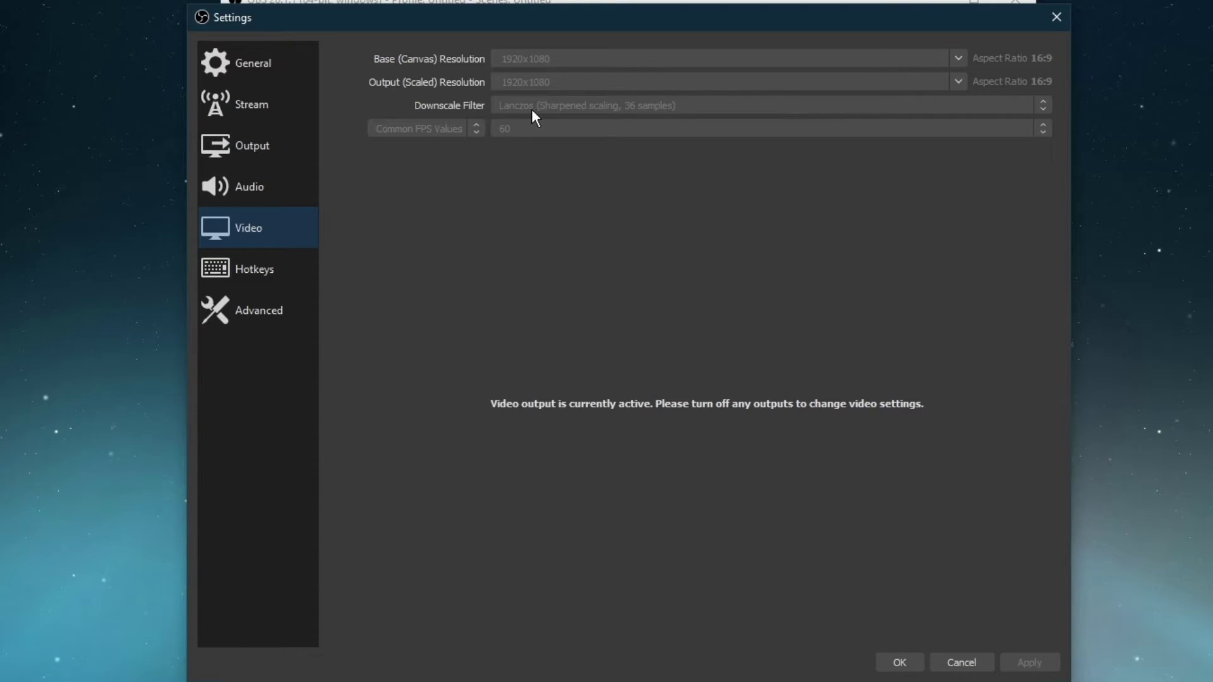
Keep Advanced process priority at Above Normal and close Settings saving the changes
left_click(264, 309)
left_click(533, 82)
left_click(533, 81)
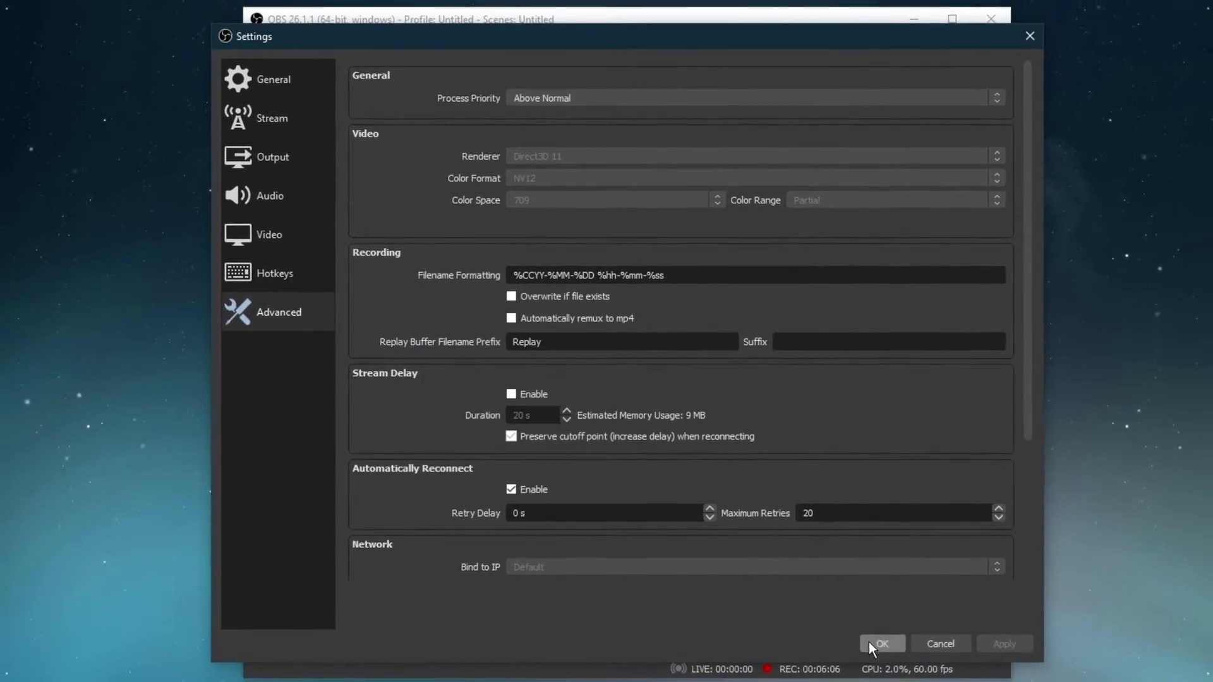
left_click(869, 642)
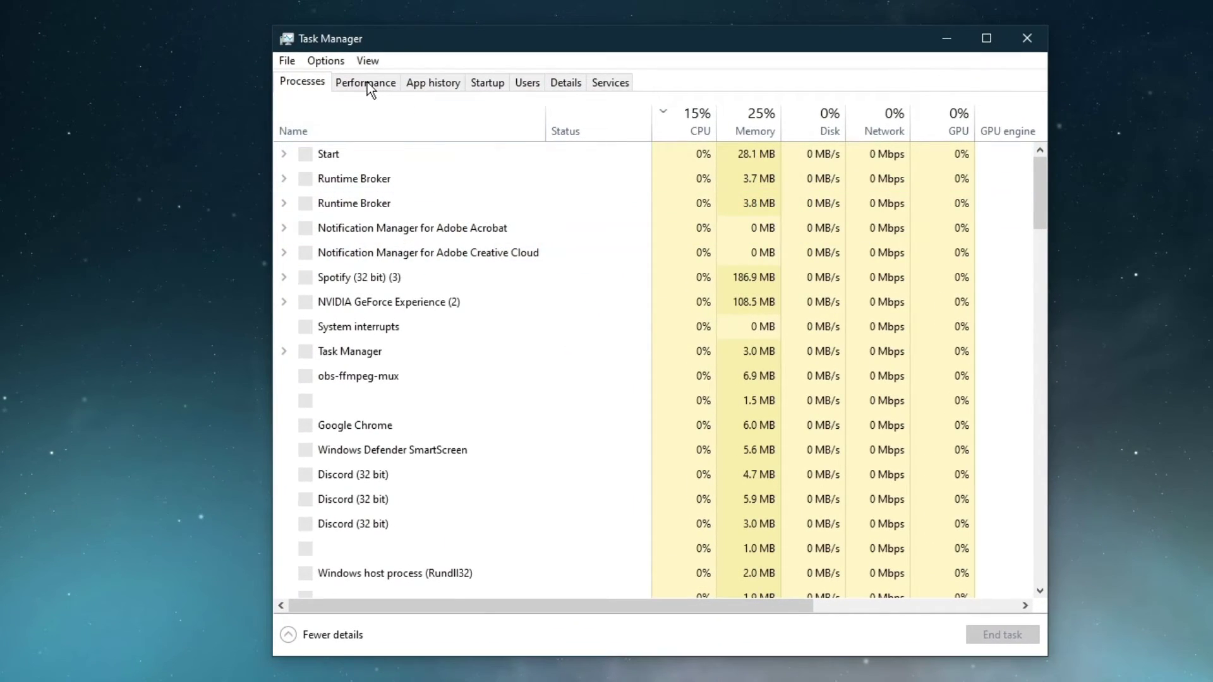
Switch Task Manager to the Performance tab to view CPU utilization
left_click(366, 82)
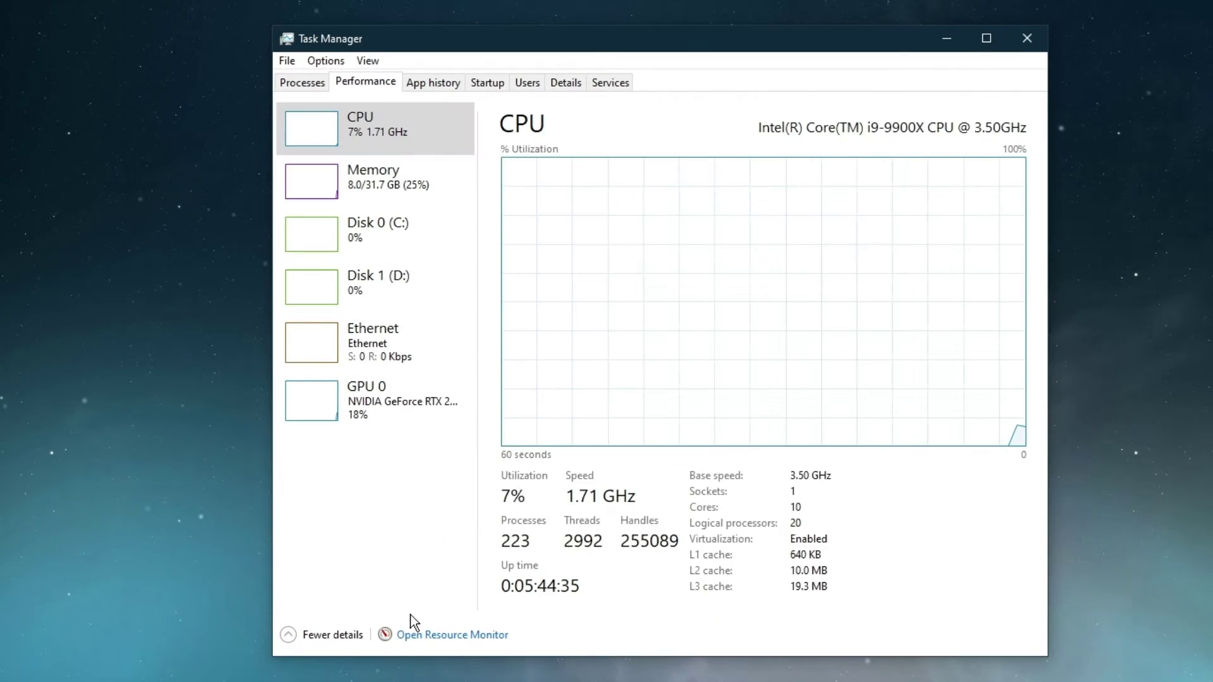
Open Resource Monitor and expand the list of processes with network activity
left_click(414, 634)
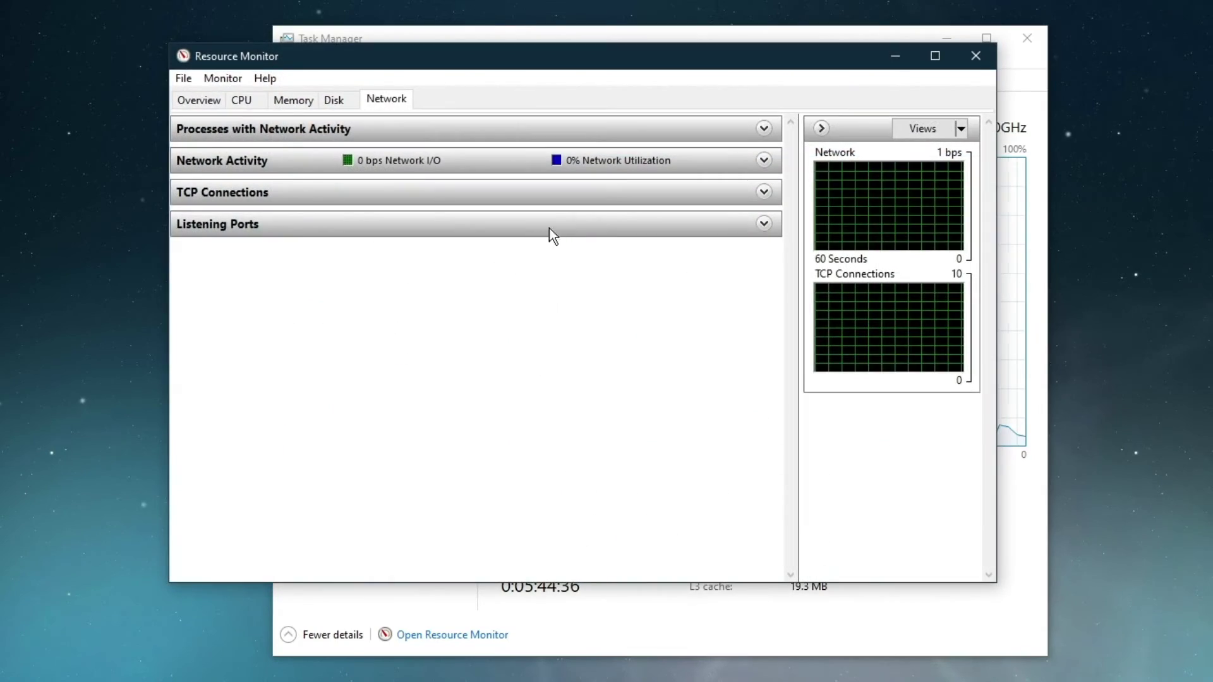
left_click(1000, 42)
left_click(962, 47)
left_click_drag(716, 59, 776, 63)
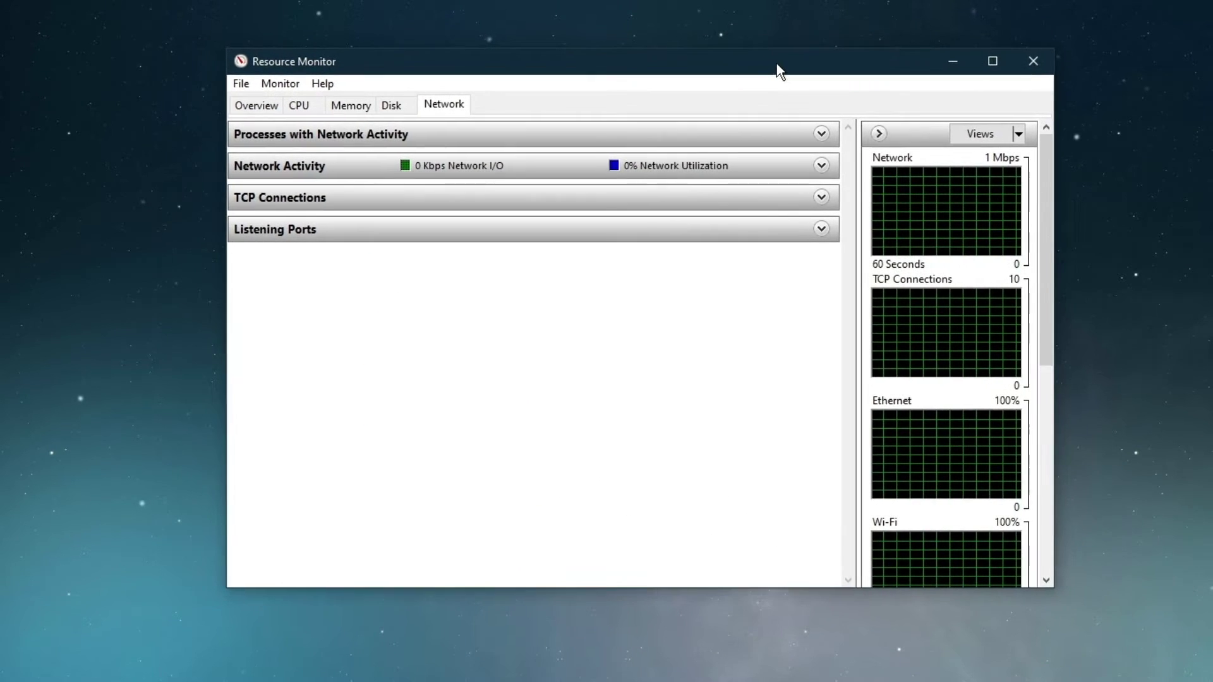
left_click(511, 132)
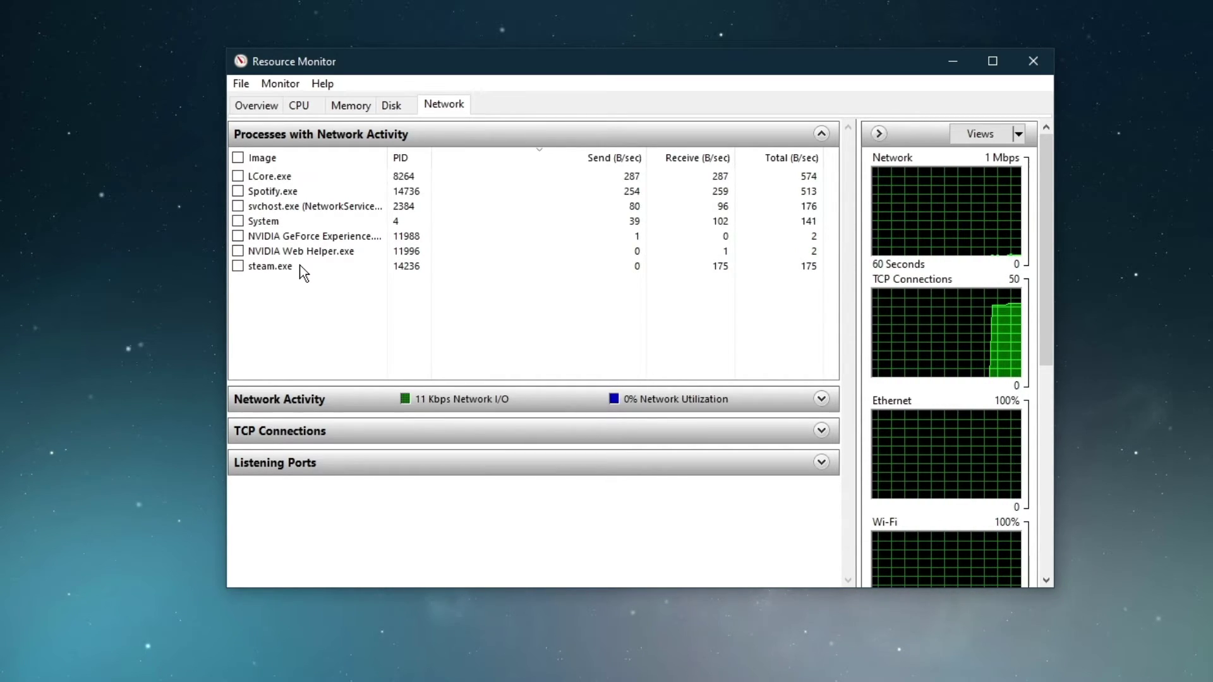
Inspect the End Process actions for steam.exe, Spotify.exe and Discord.exe, then collapse the list
left_click(300, 266)
right_click(300, 266)
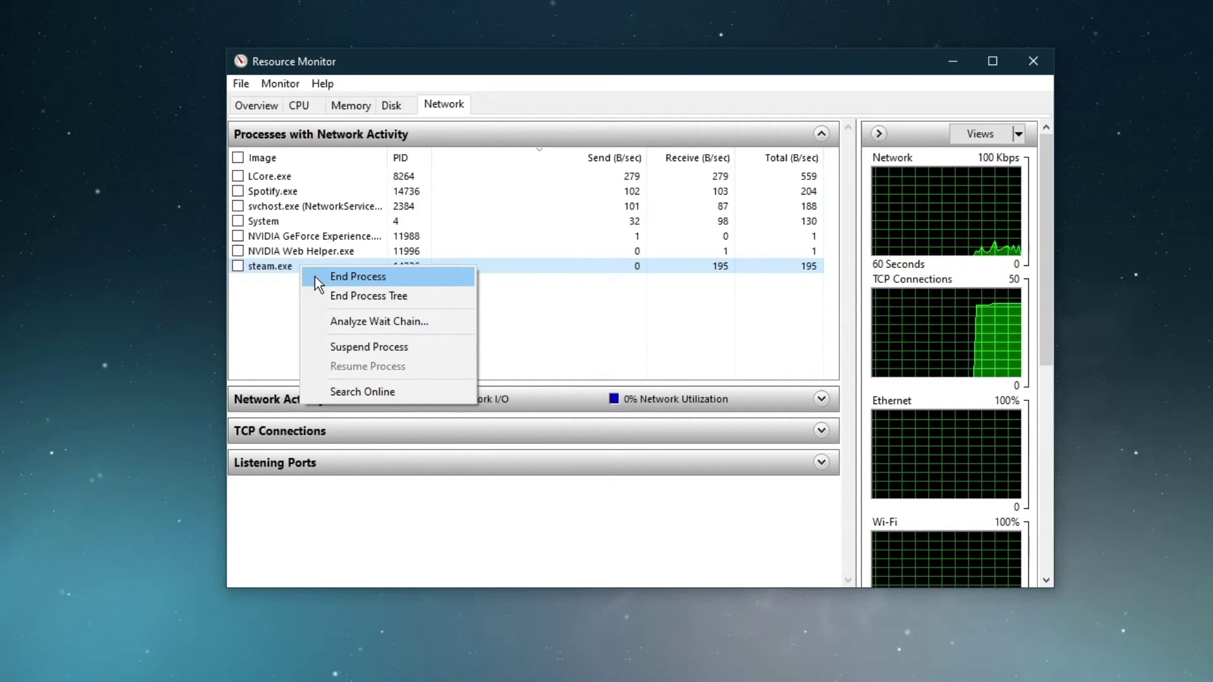
right_click(307, 211)
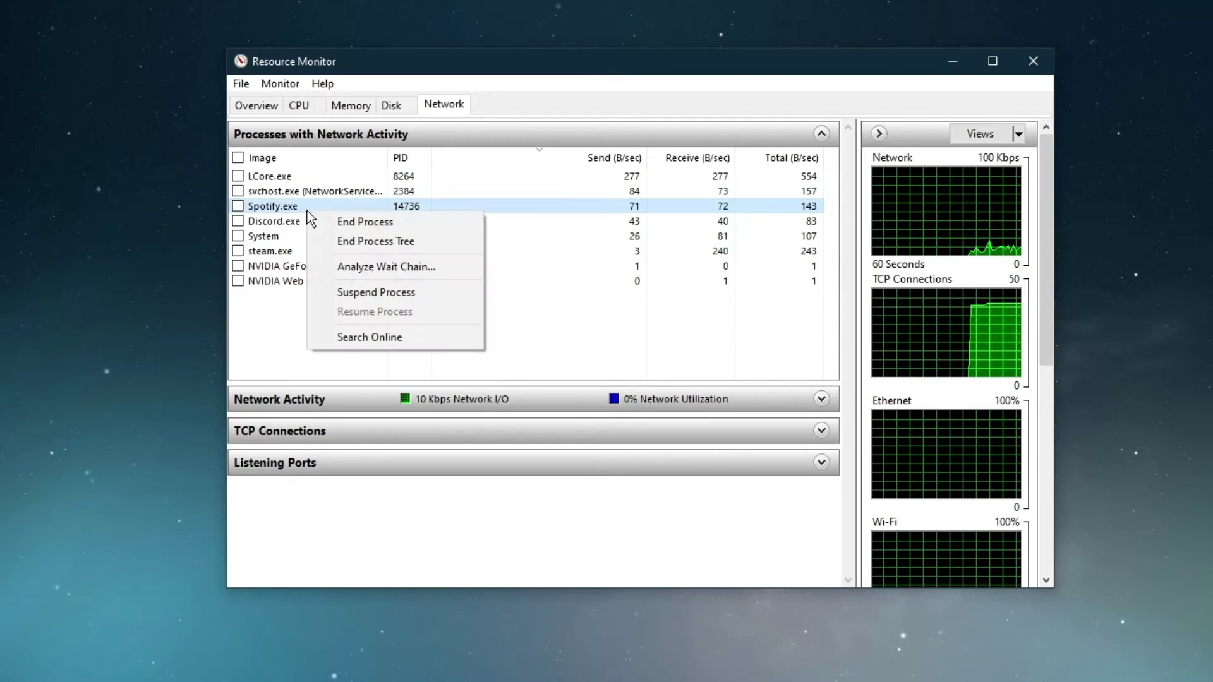
right_click(281, 237)
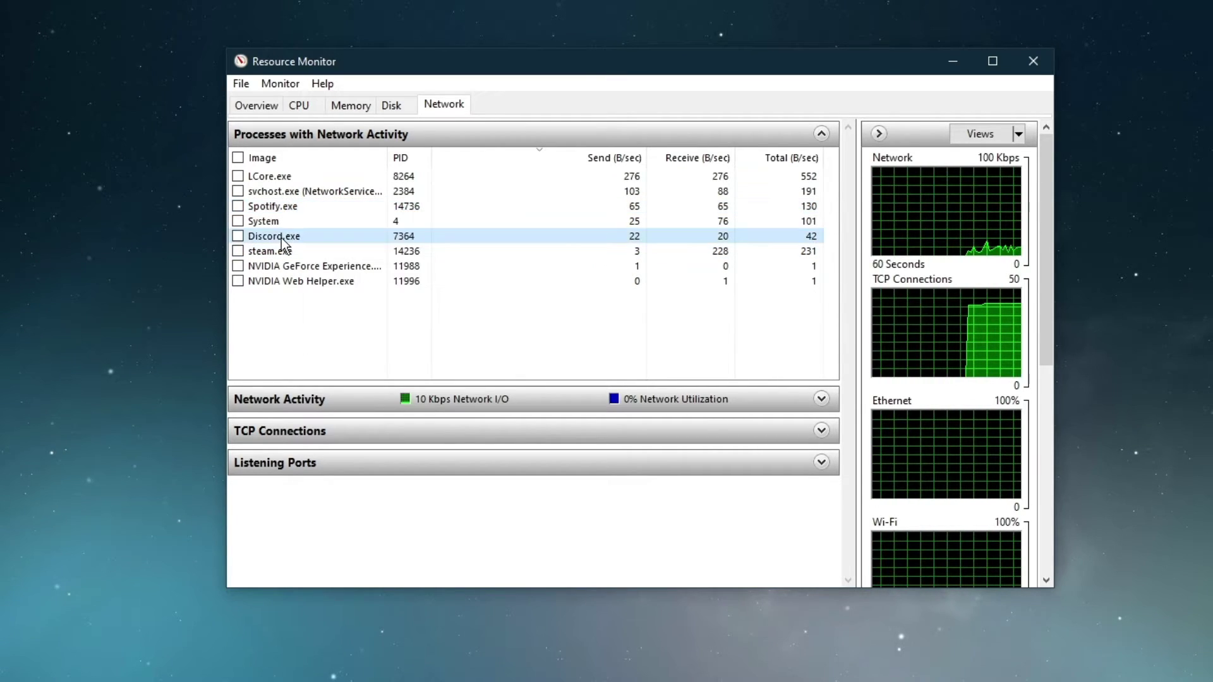
left_click(249, 317)
left_click(472, 142)
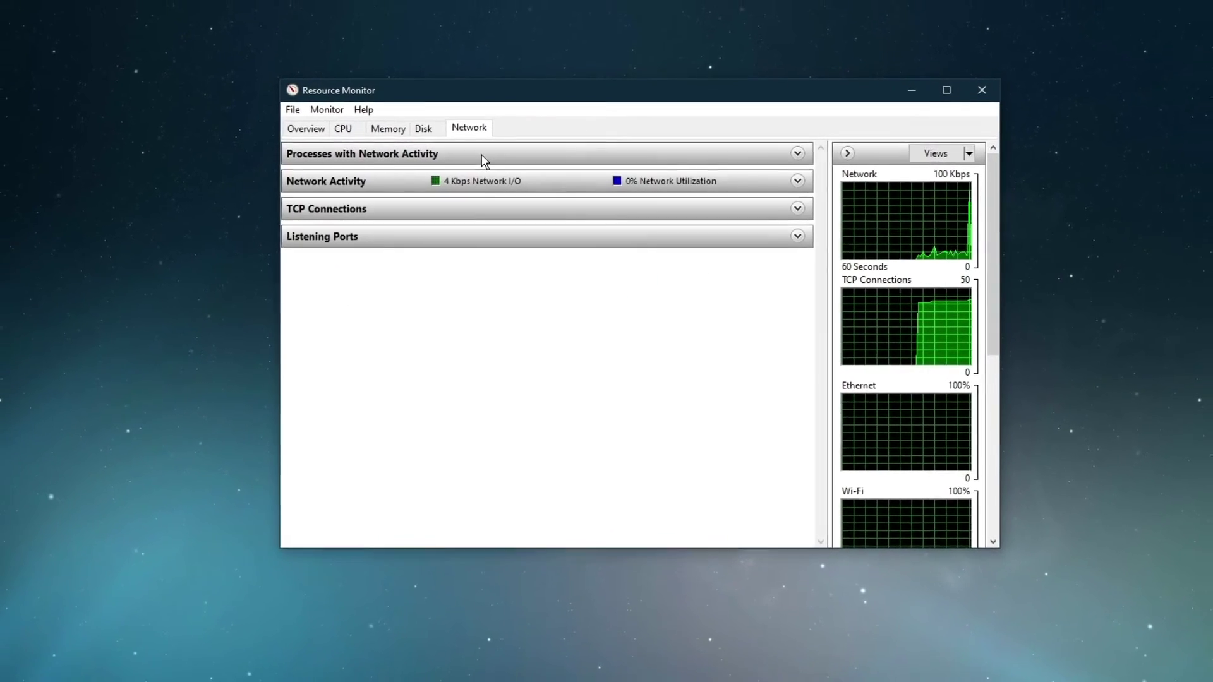
Close Resource Monitor, launch Command Prompt and run ping google.com
left_click(981, 91)
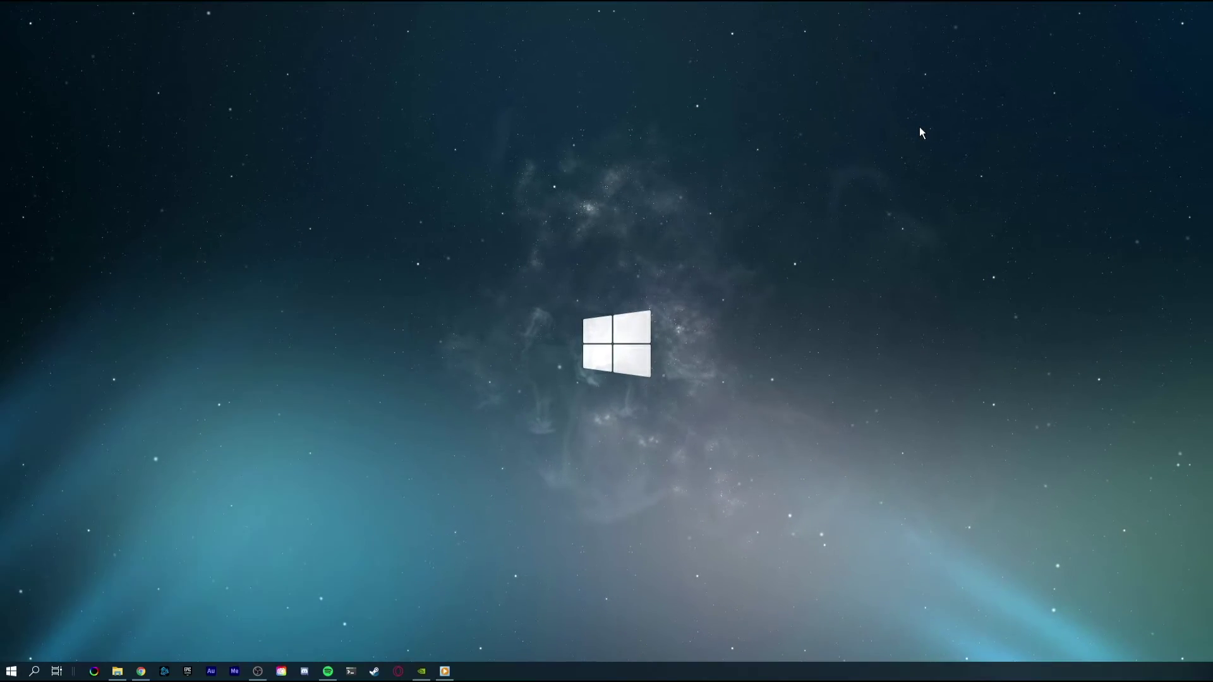
key("super")
type("d")
key("BackSpace")
type("cmd")
key("Return")
left_click_drag(599, 111, 705, 151)
type("ping google.com")
key("Return")
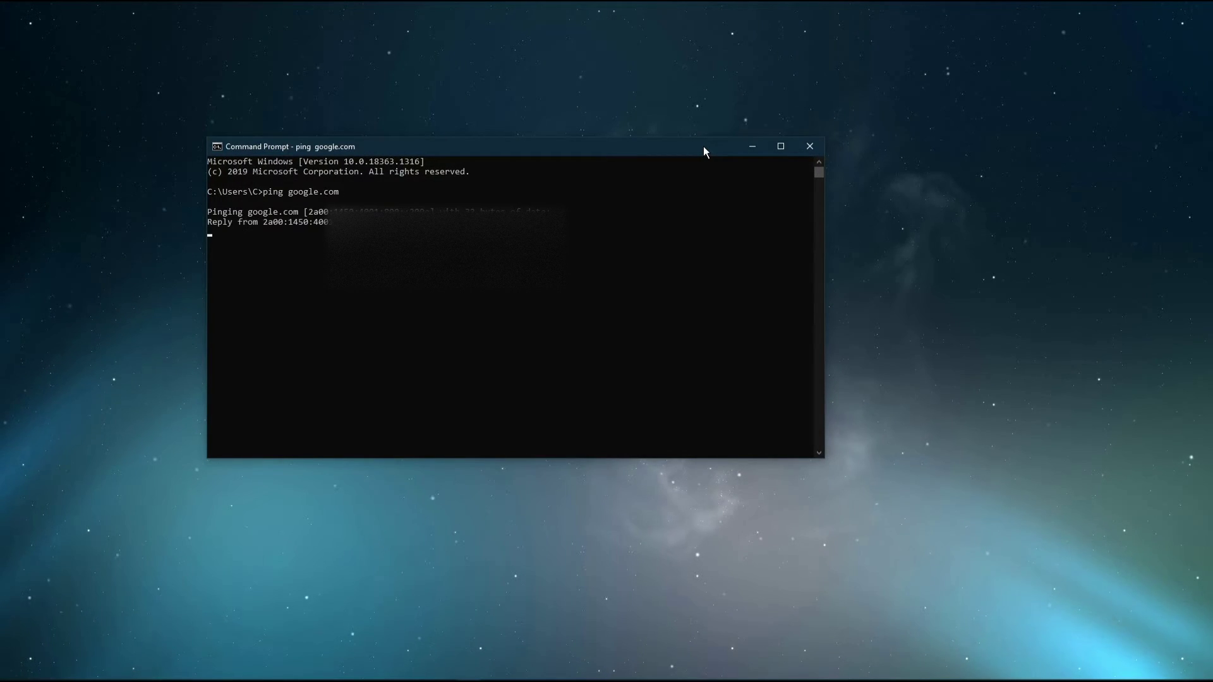
Confirm the ping shows 0% packet loss, then run ipconfig /flushdns
left_click_drag(687, 147, 798, 162)
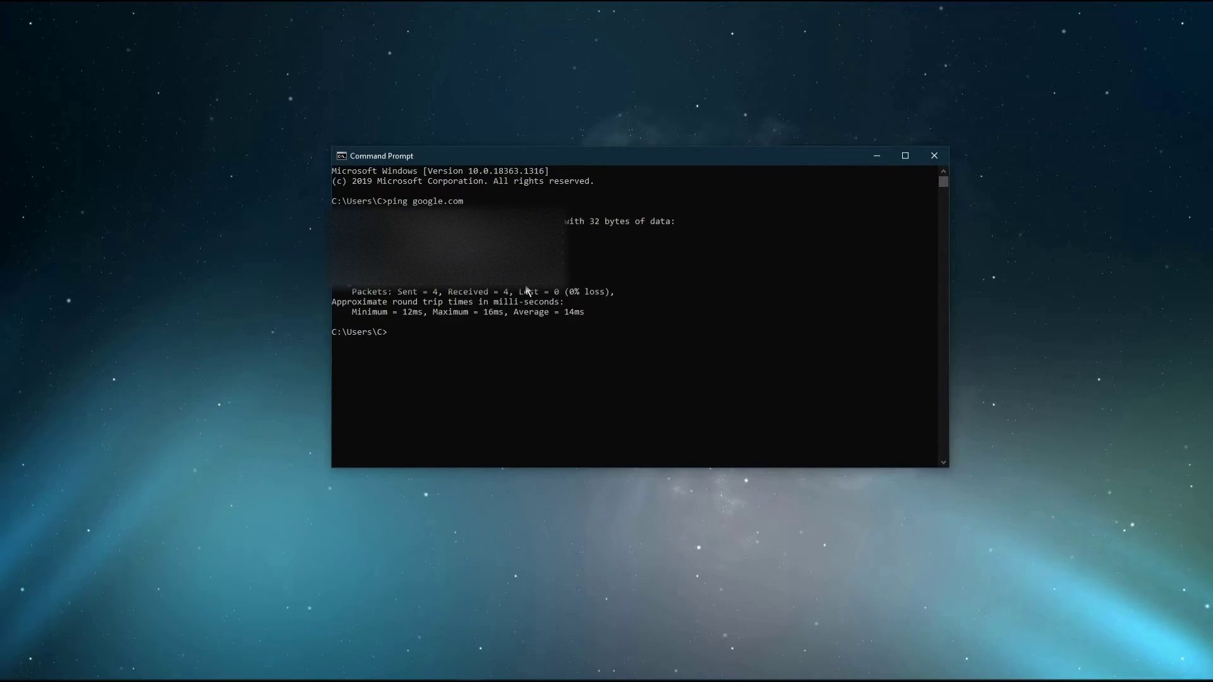
left_click_drag(519, 289, 614, 302)
left_click(606, 292)
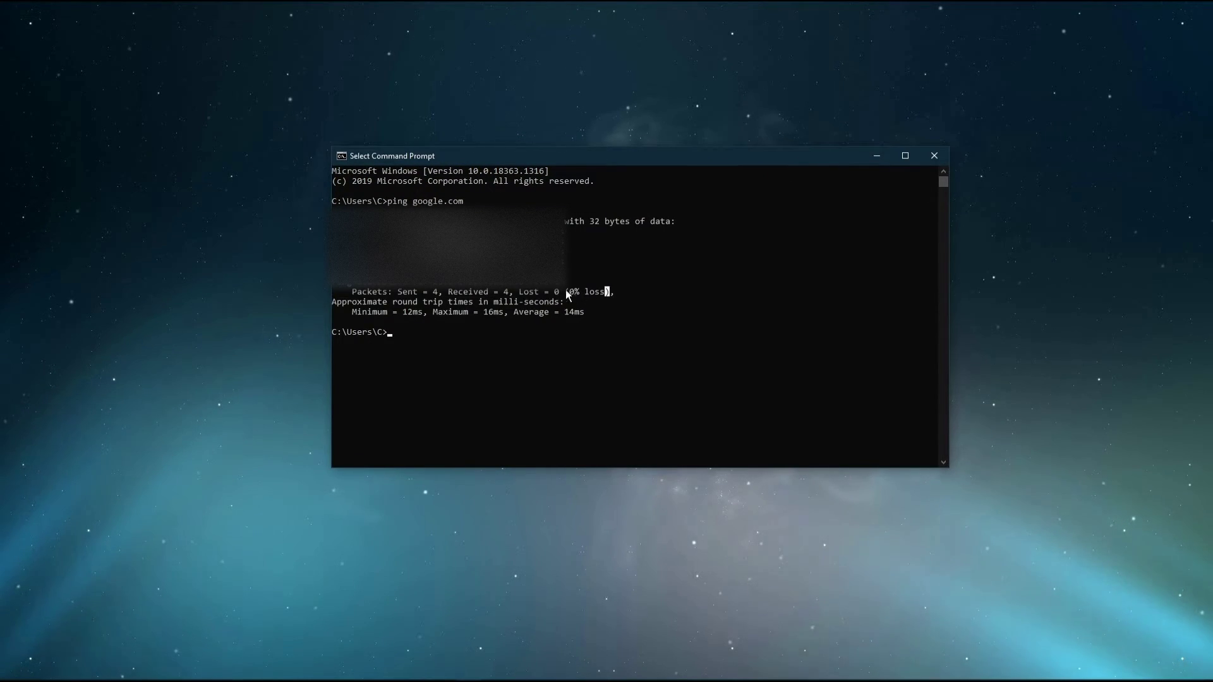
left_click_drag(518, 292, 603, 296)
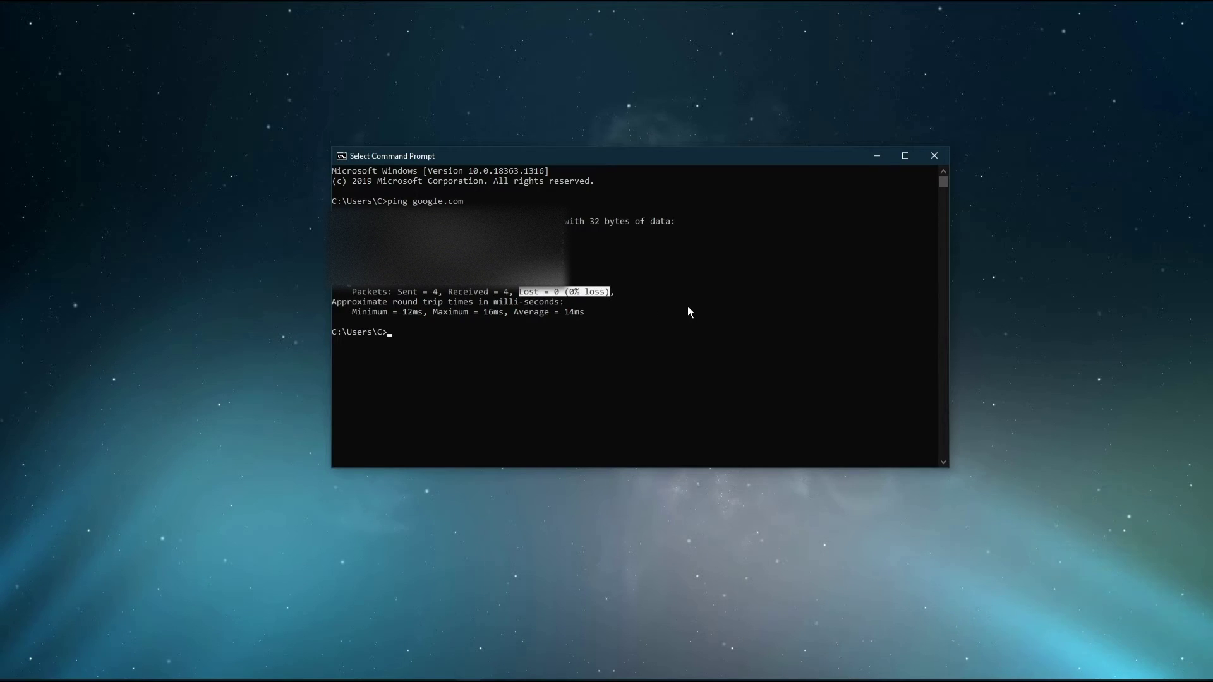
type("ipconfig /flushdns")
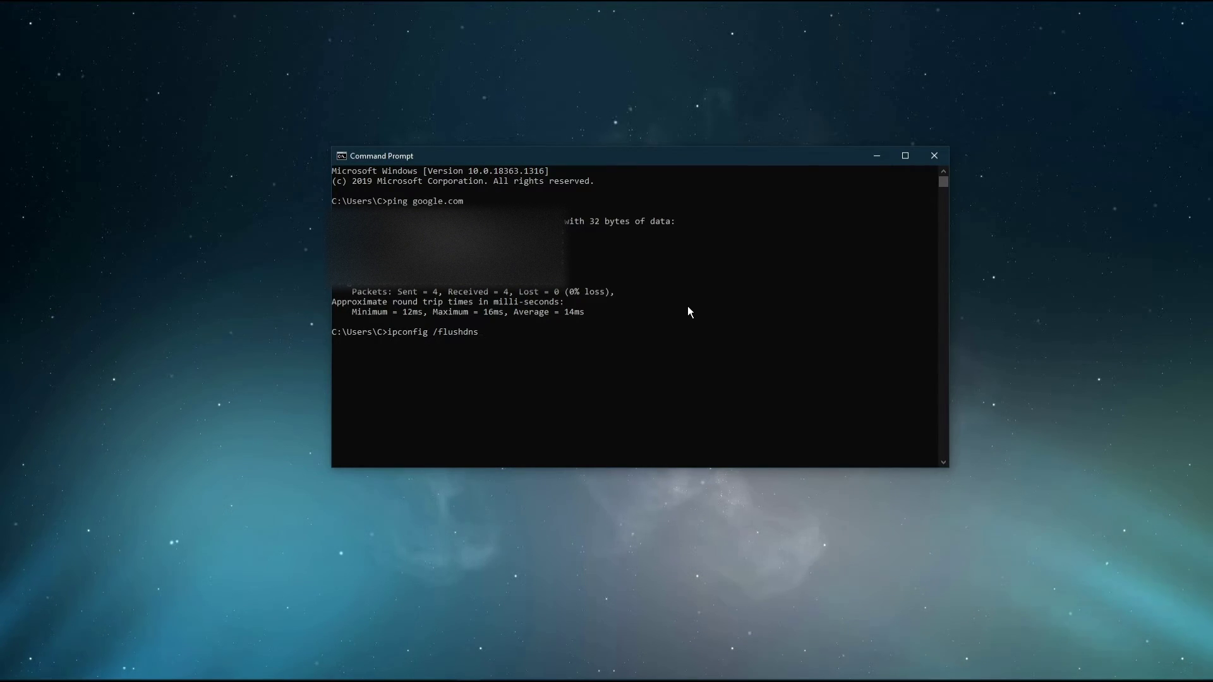
key("Return")
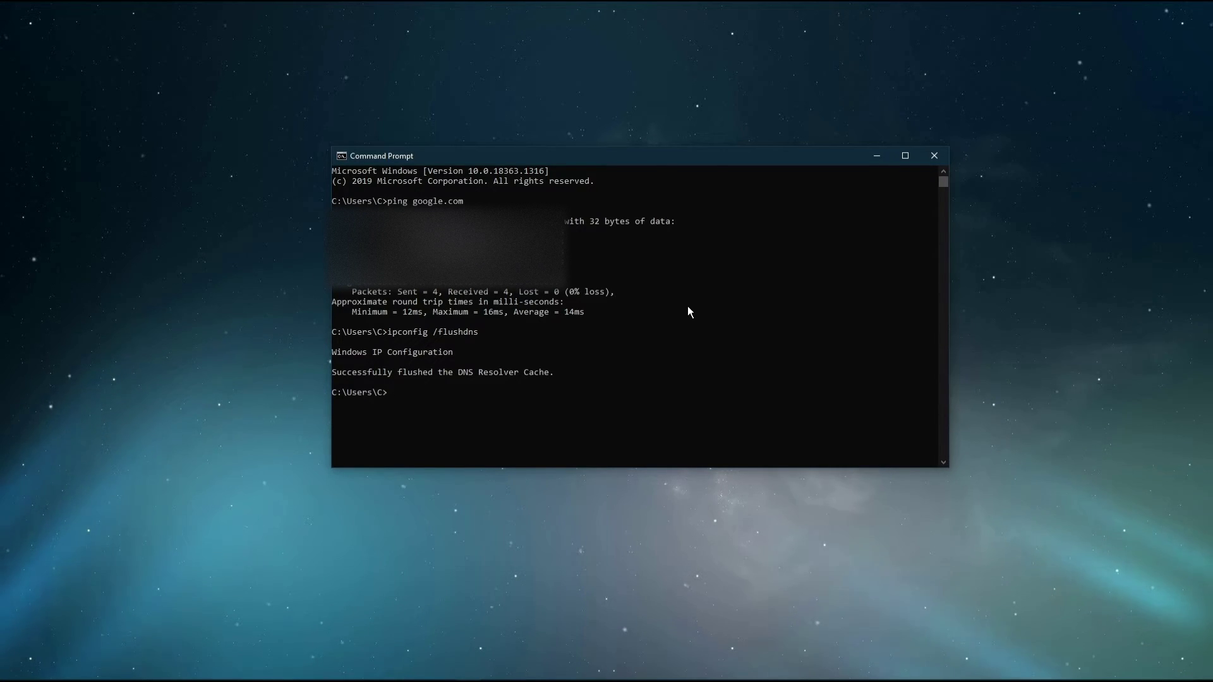
Close the Command Prompt console with the exit command
type("exit")
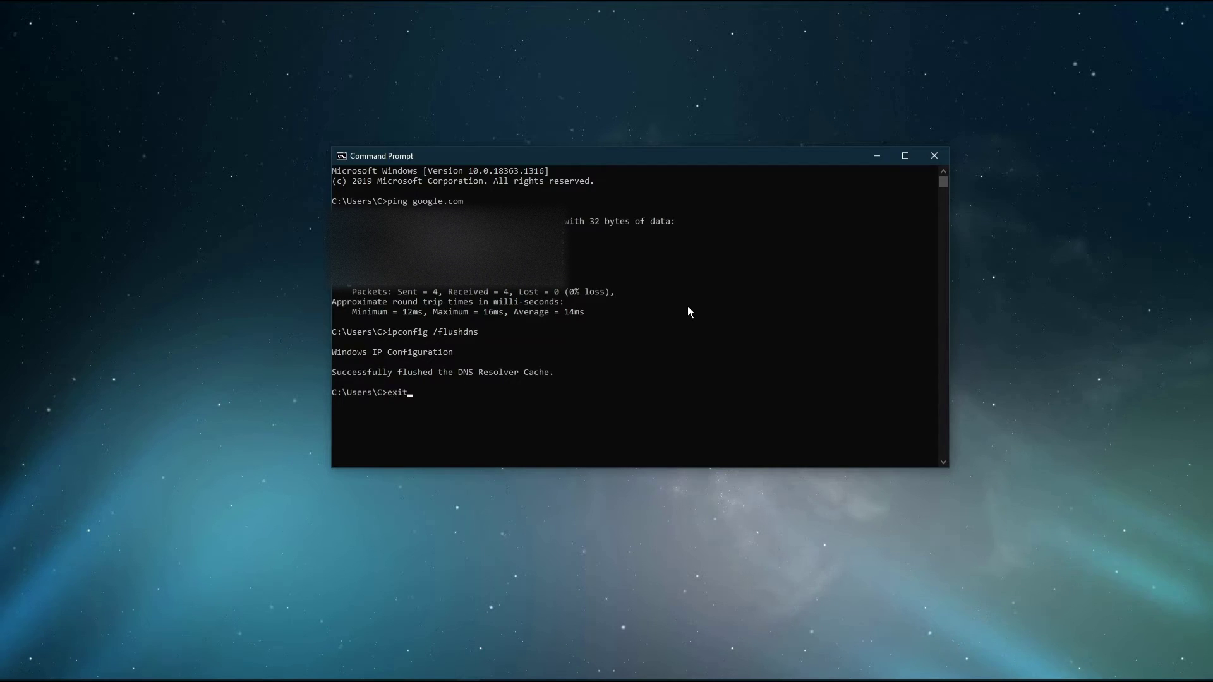
key("Return")
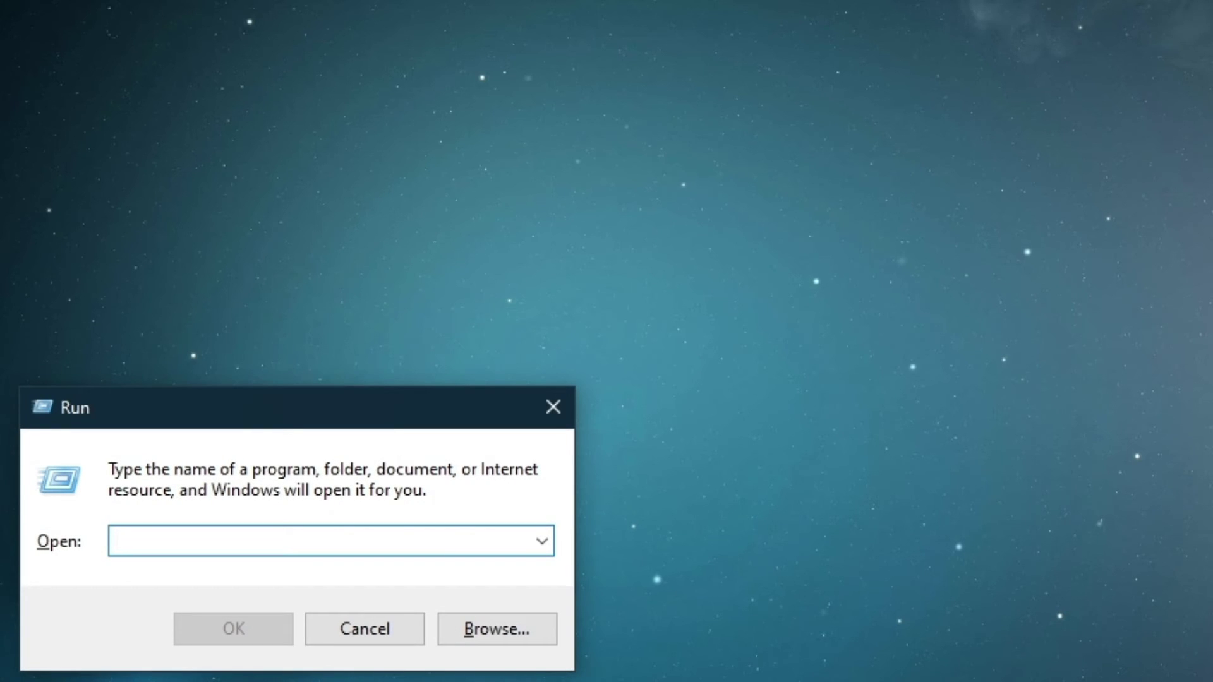
Show the Ethernet Status dialog from Network and Sharing Center, then close the Control Panel window
type("contr")
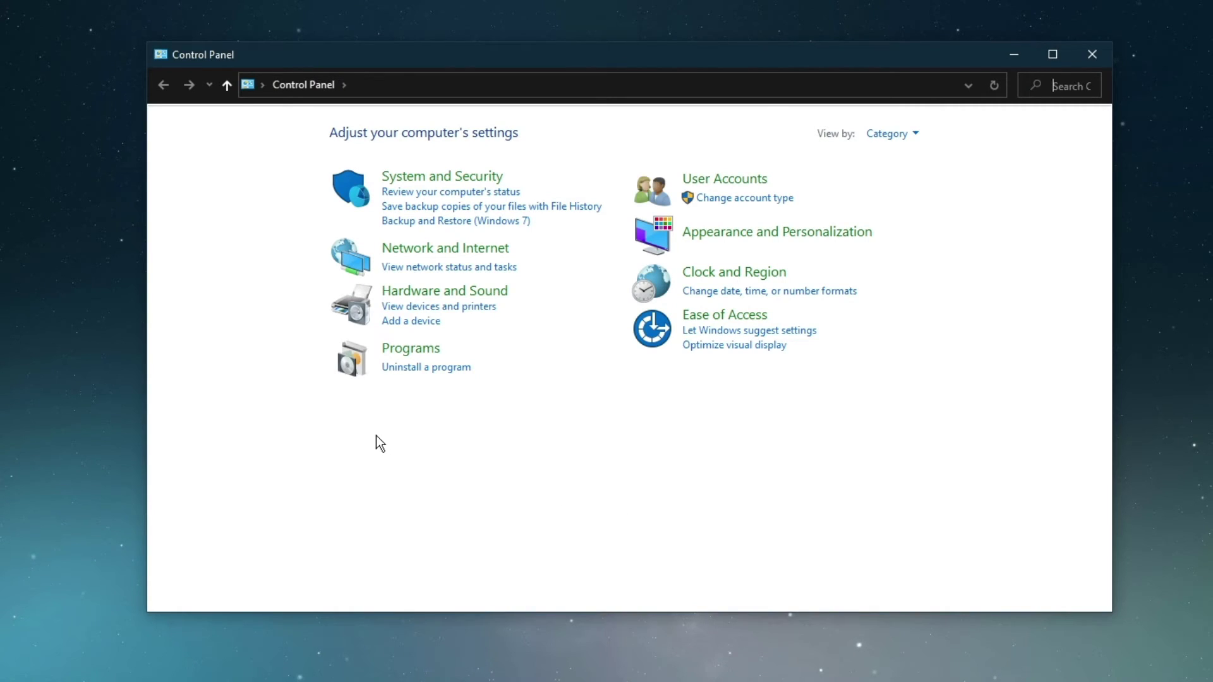
left_click(412, 250)
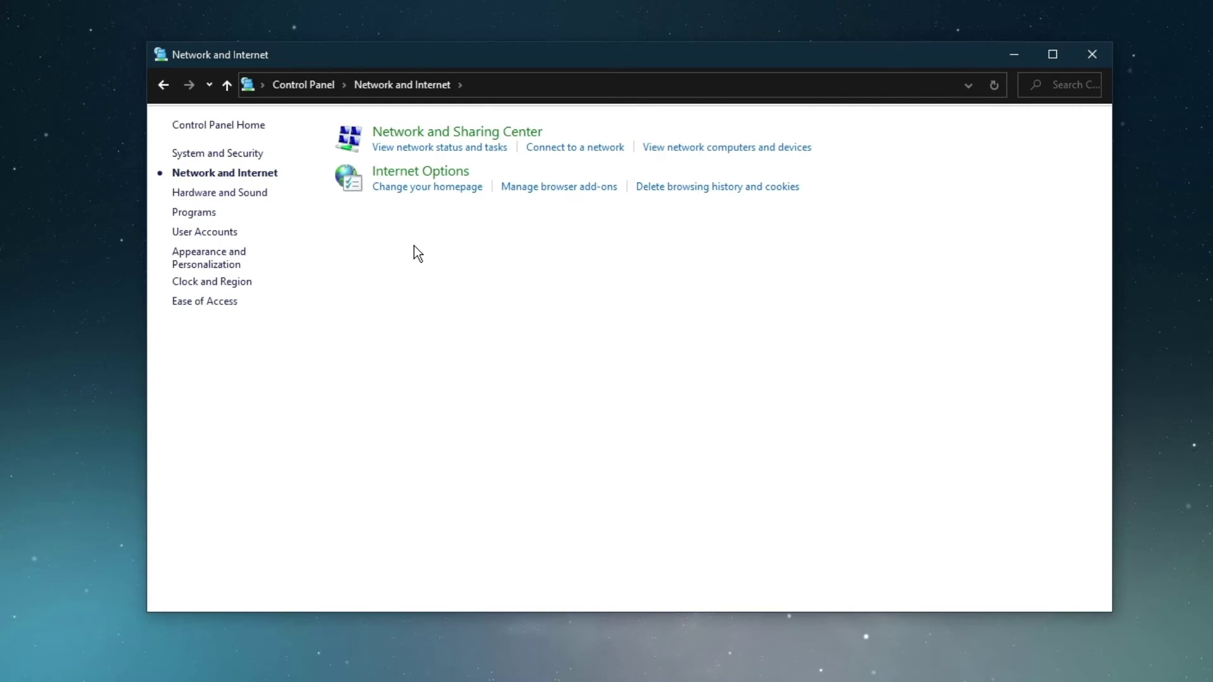
left_click(447, 136)
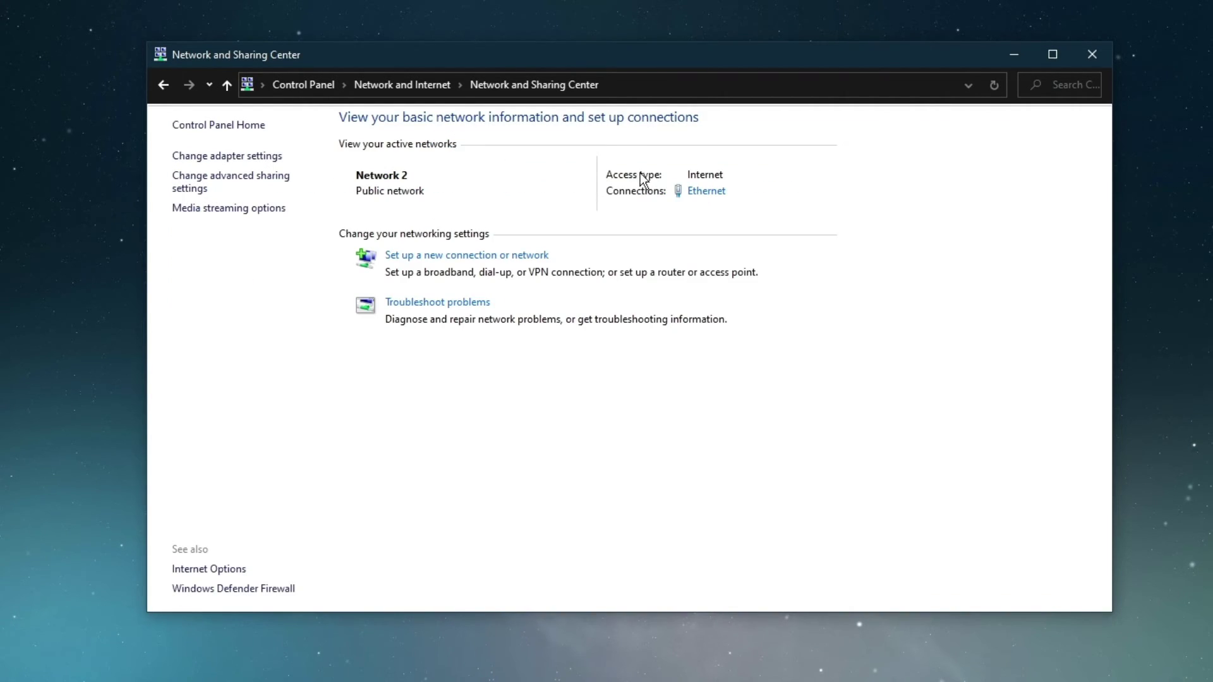
left_click(693, 193)
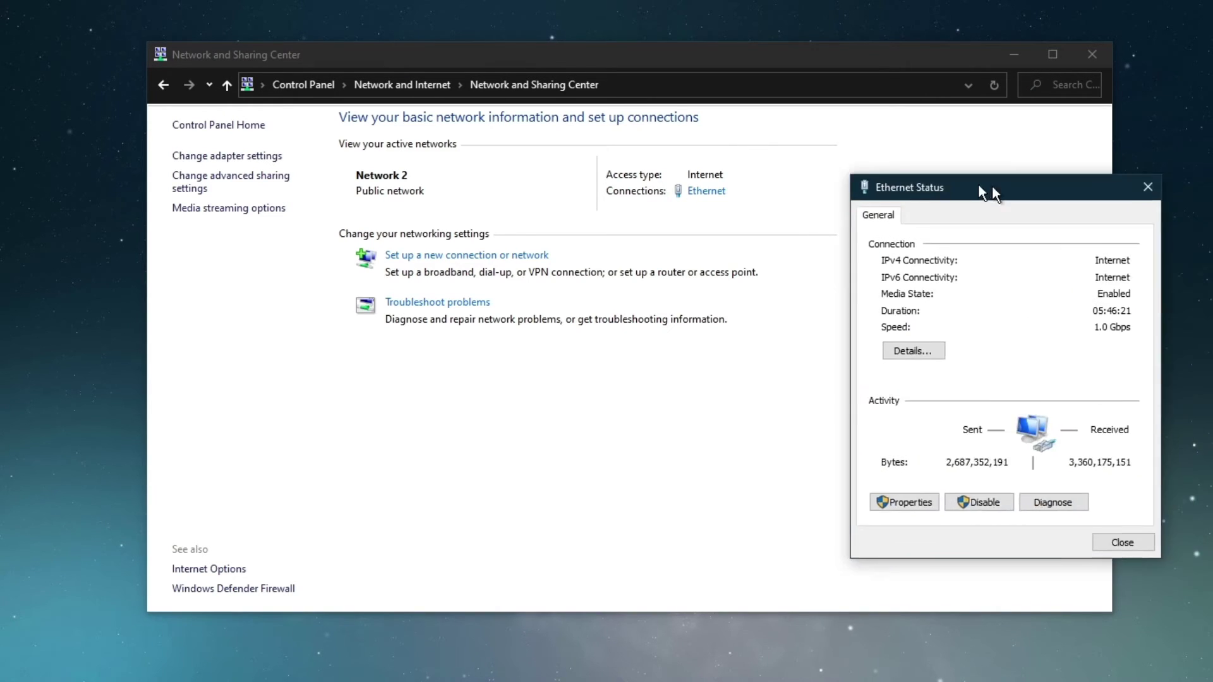
left_click_drag(961, 184, 612, 156)
left_click(1093, 55)
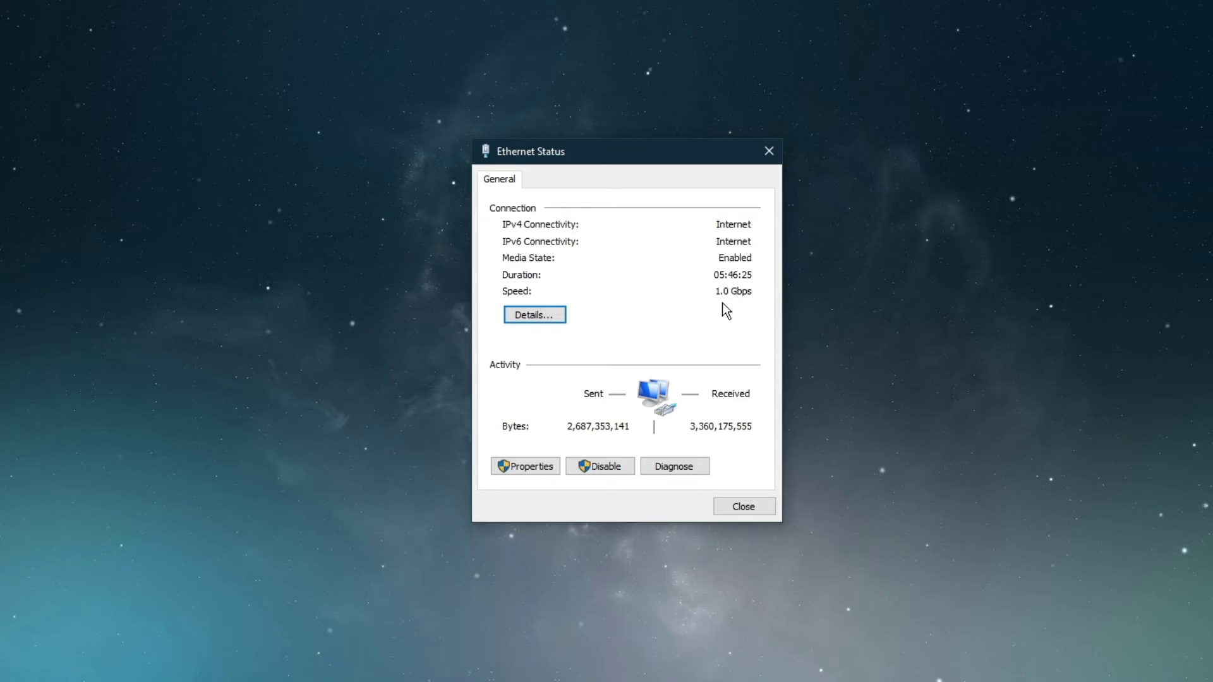
Set the Ethernet adapter's TCP/IPv4 DNS servers to 8.8.8.8 and 8.8.4.4 and confirm
left_click(528, 473)
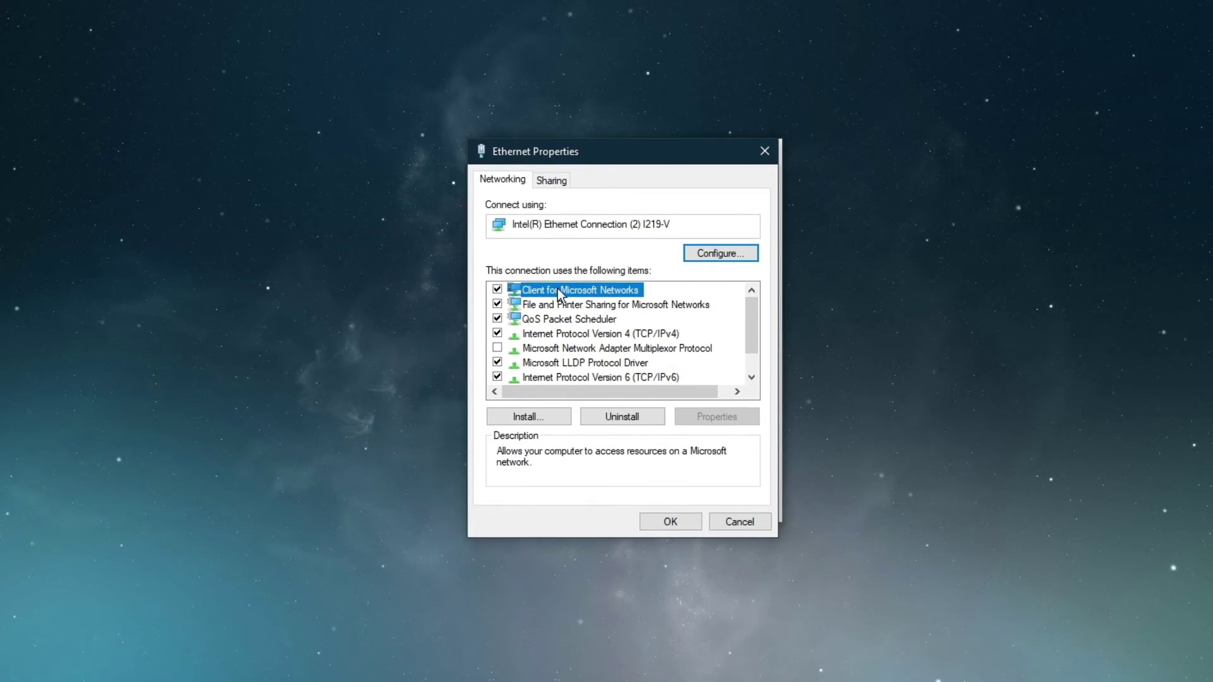
left_click(607, 334)
double_click(592, 334)
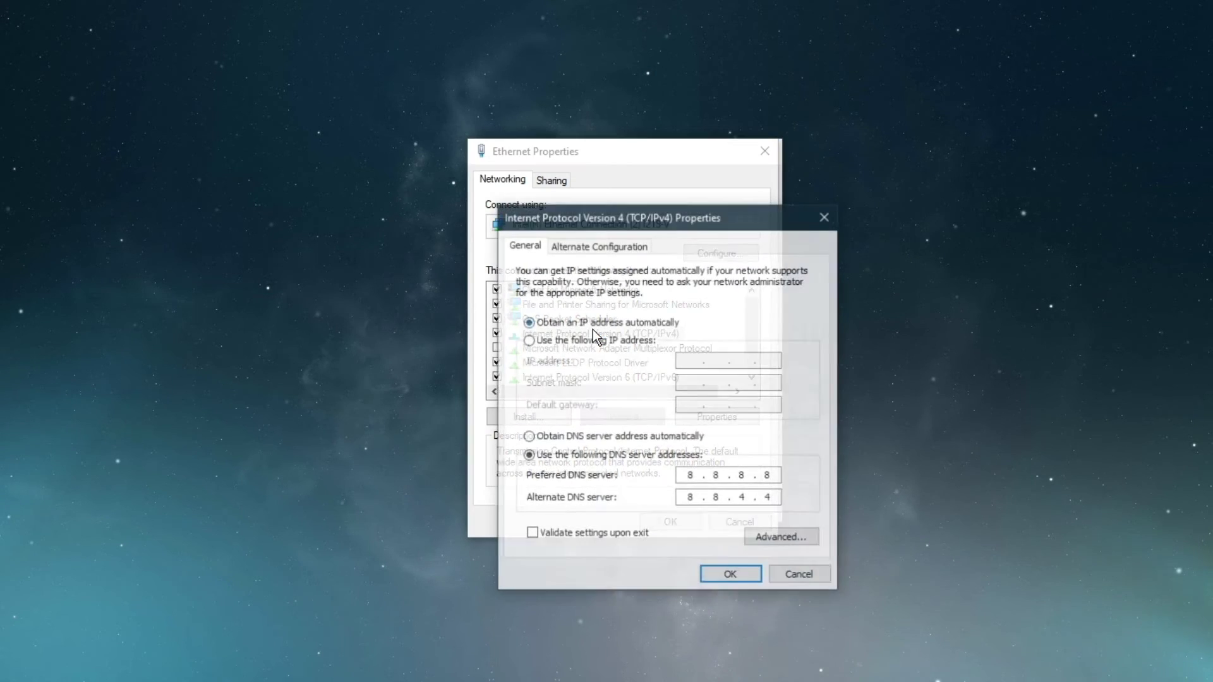
left_click_drag(604, 220, 571, 150)
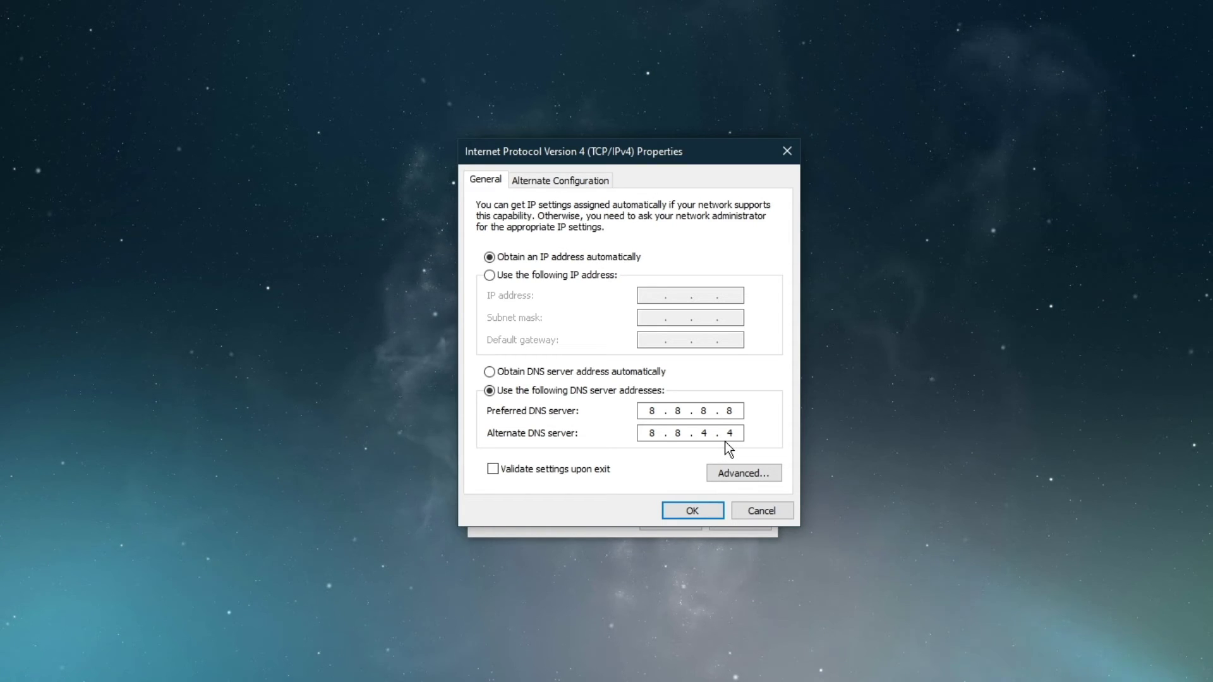
left_click(681, 508)
left_click(684, 505)
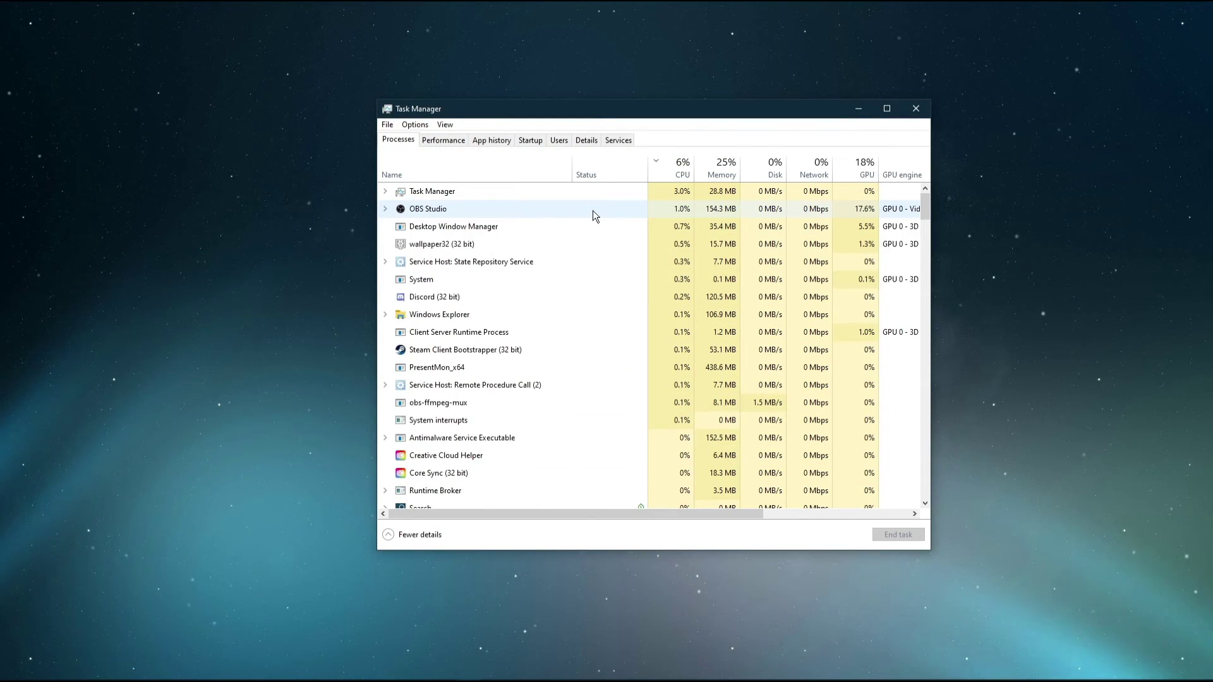
Sort processes by Memory and inspect the Creative Cloud and Google Chrome context menus without ending them
left_click(720, 167)
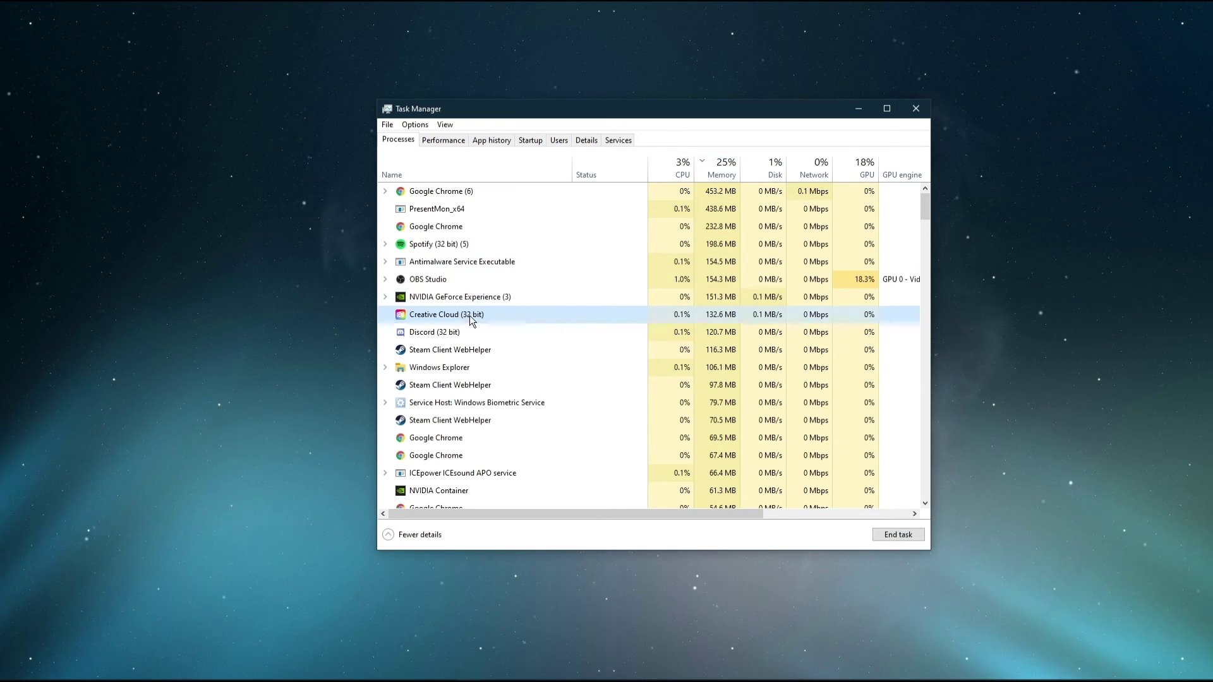
right_click(500, 314)
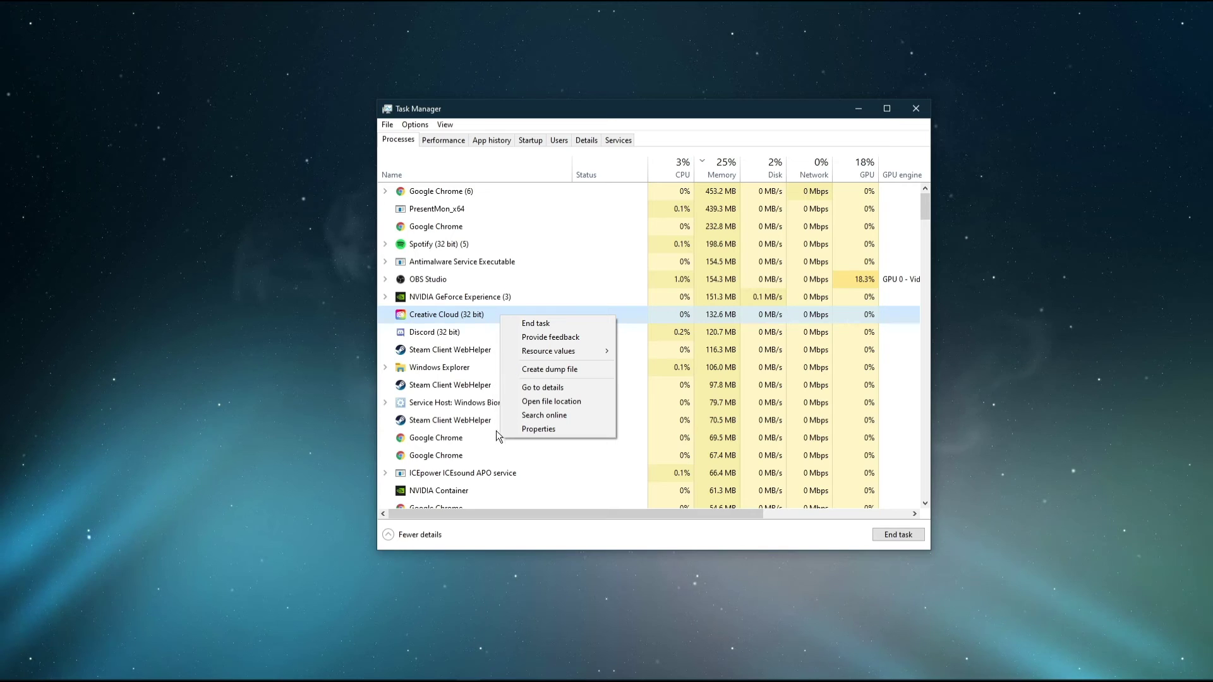
right_click(517, 442)
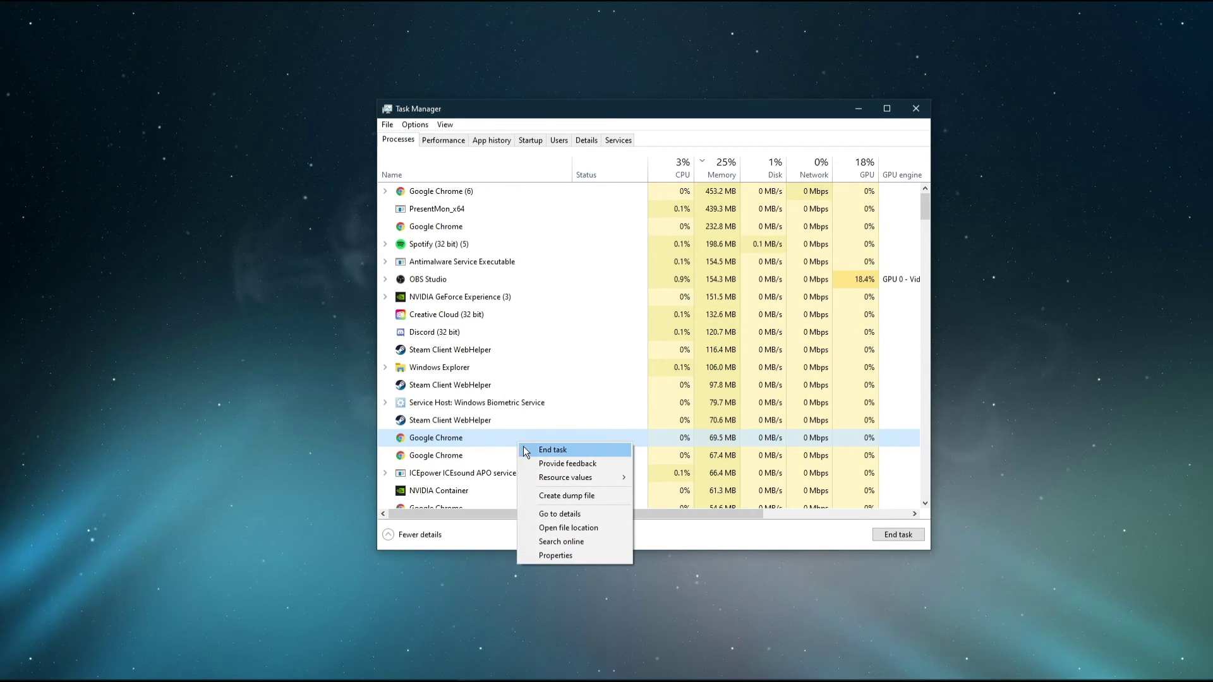
left_click(506, 438)
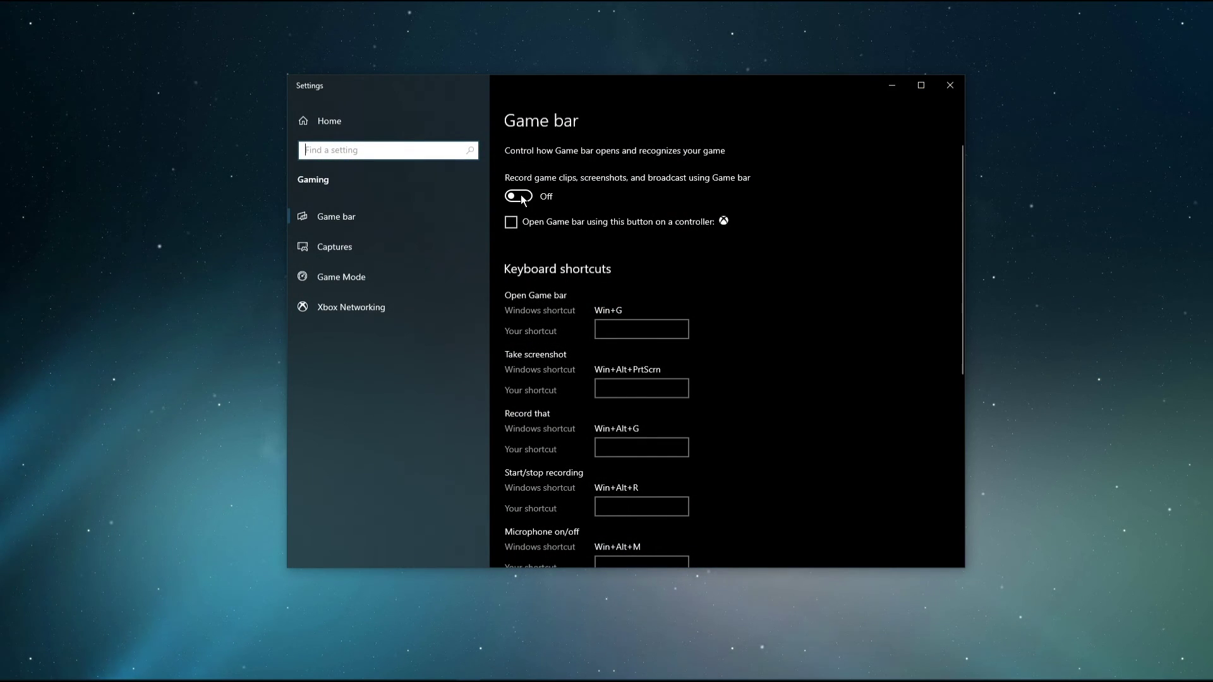
Go from the Game bar settings page to the Gaming Captures page
left_click(401, 251)
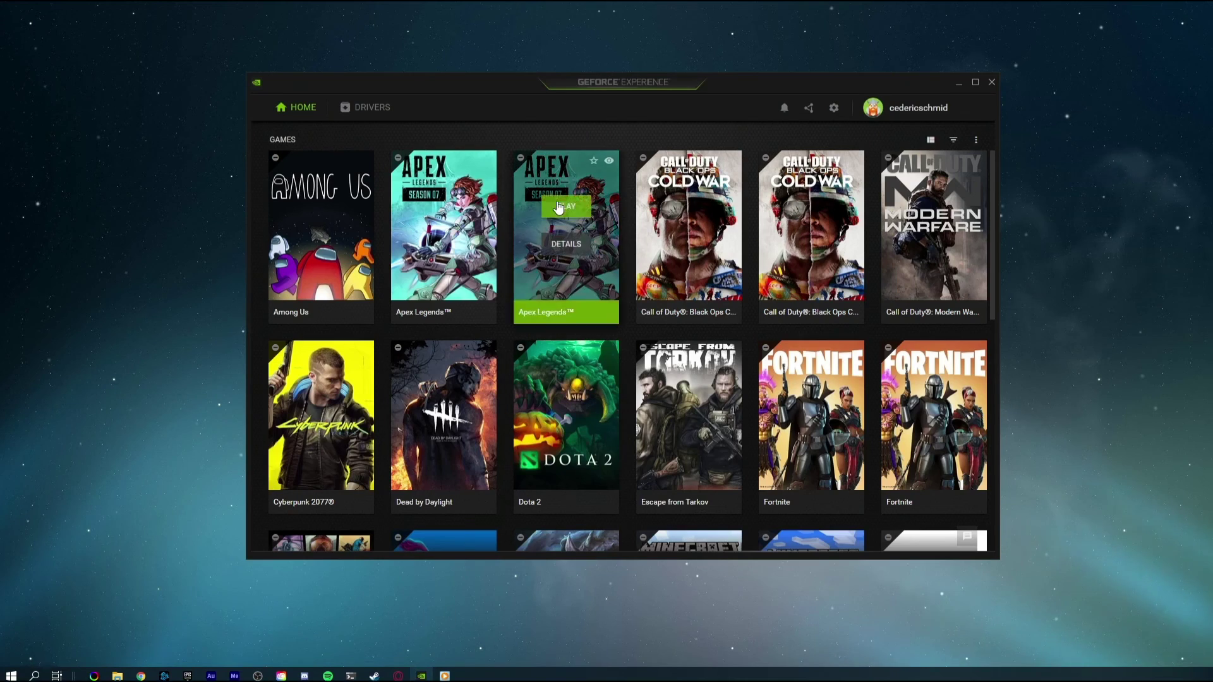
Show the Drivers page and expand the Game Ready Driver 461.09 card
left_click(389, 113)
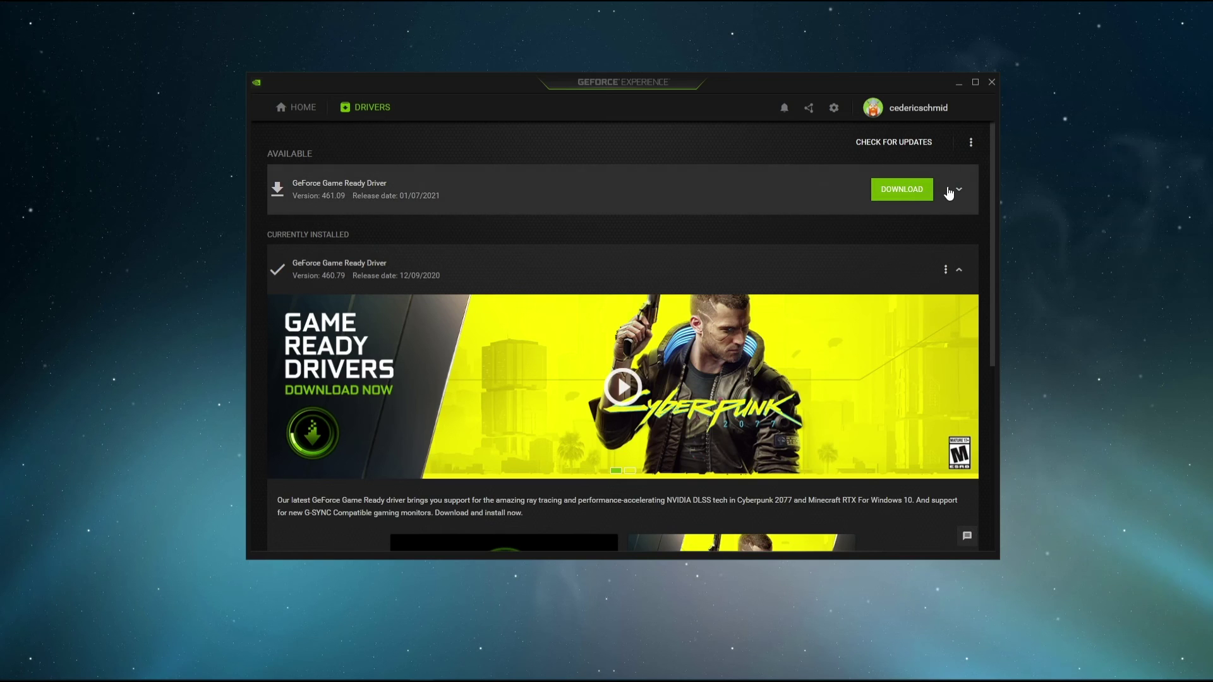
left_click(961, 190)
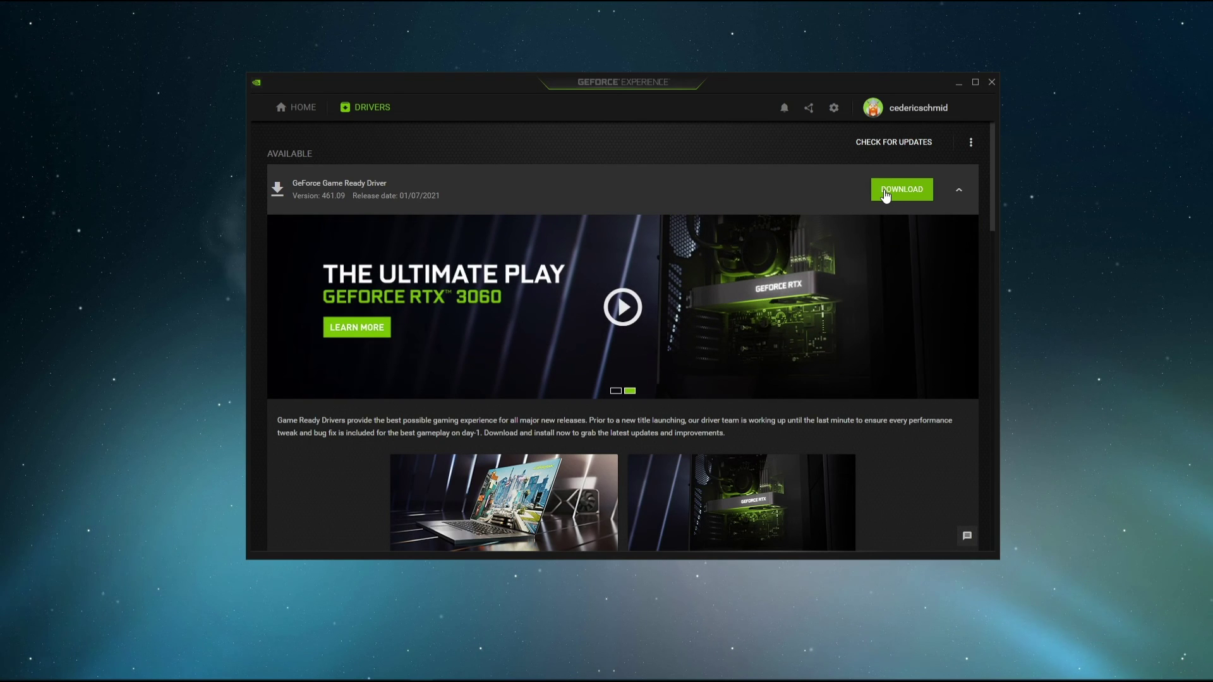
Open Apex Legends' custom optimization and slide the quality toward performance
left_click(959, 190)
left_click(292, 114)
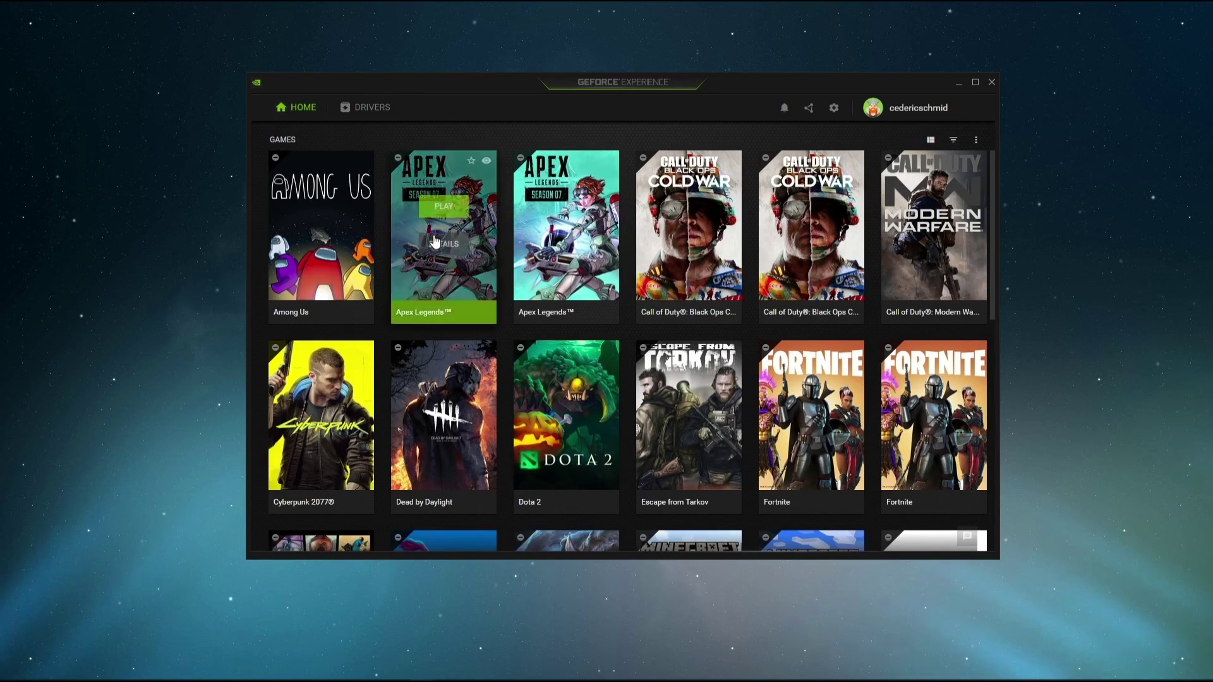
left_click(434, 246)
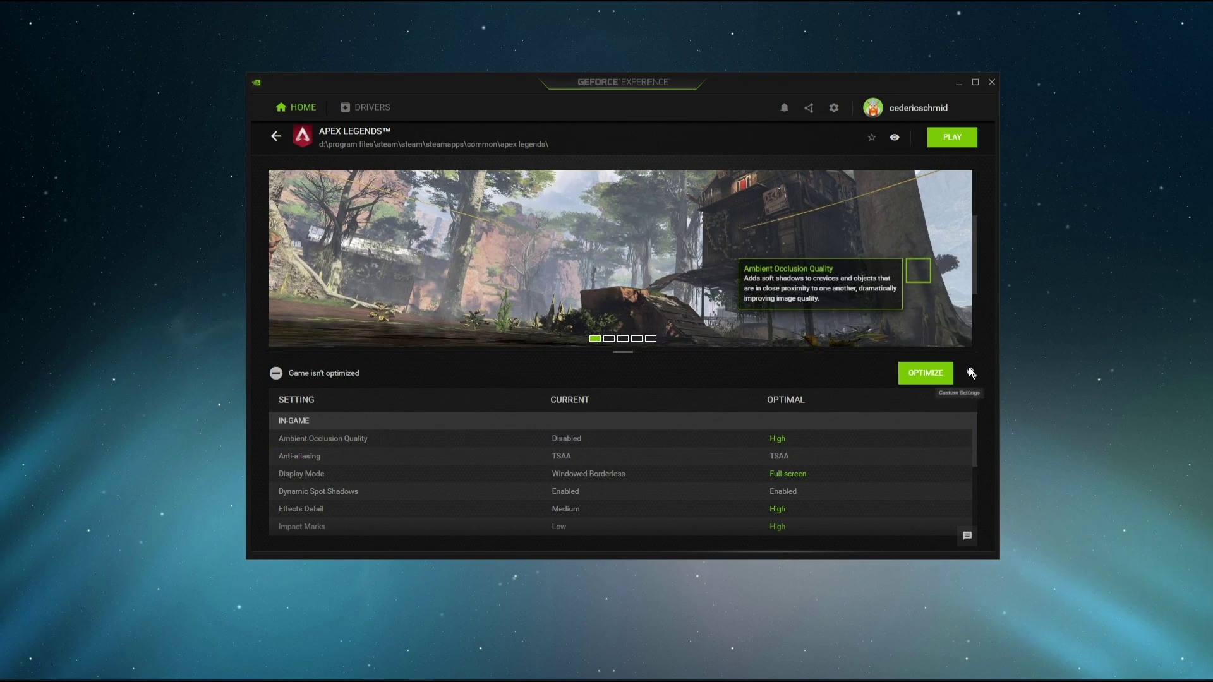
left_click(971, 373)
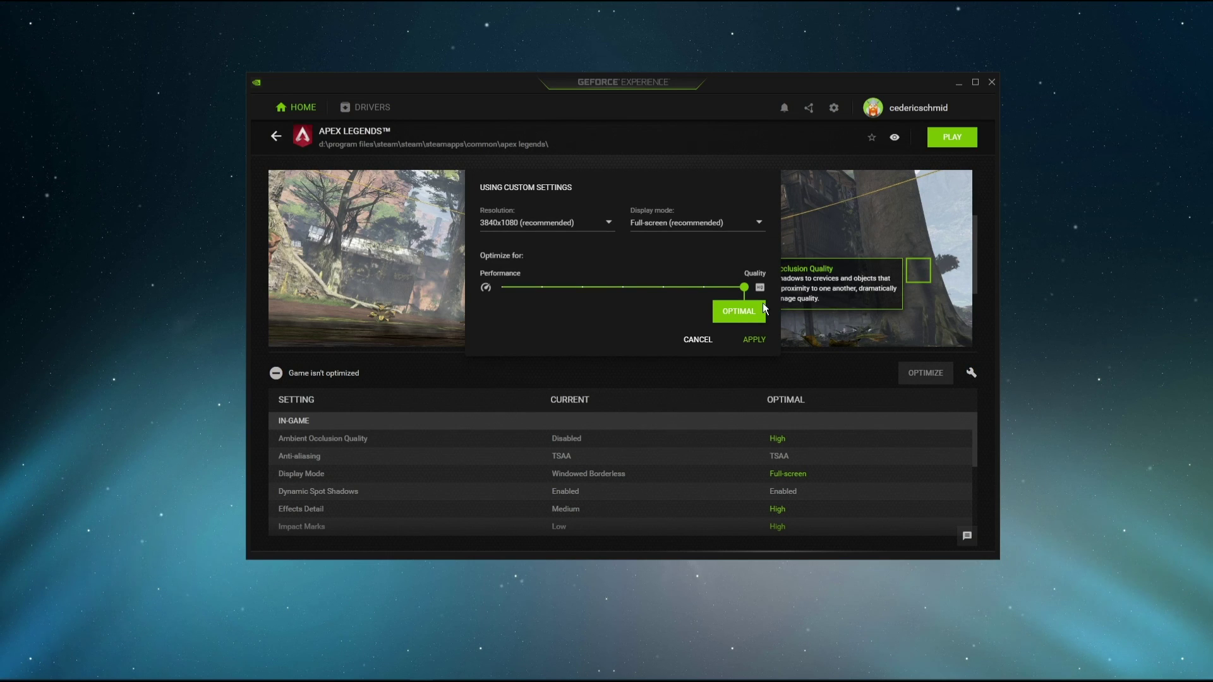
left_click_drag(734, 288, 623, 289)
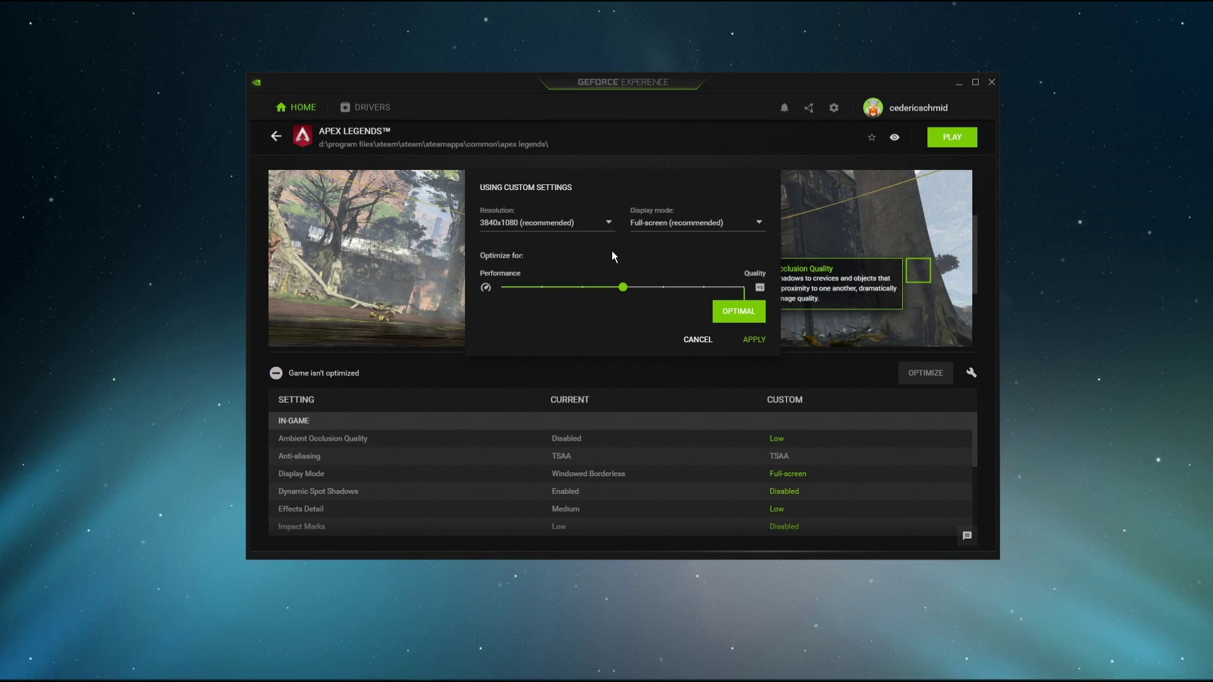
Review resolution and Full-screen display mode, cancel the changes, and close GeForce Experience
left_click(610, 221)
scroll(591, 253, "down", 1)
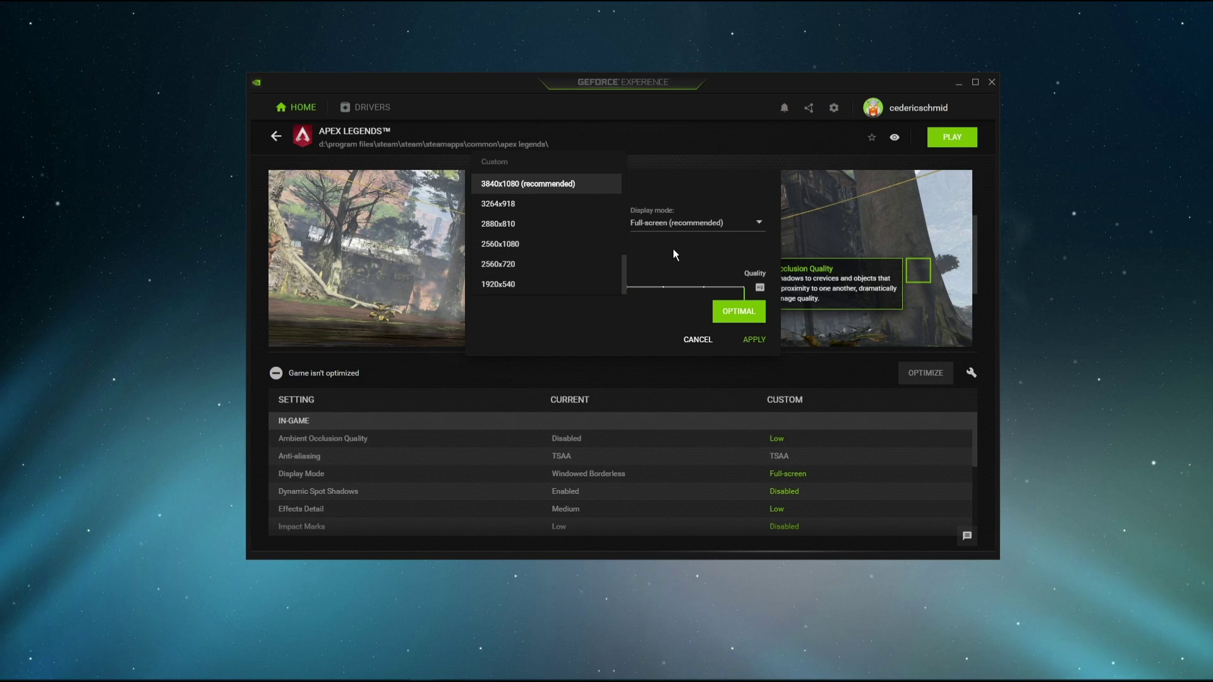
left_click(713, 222)
left_click(712, 223)
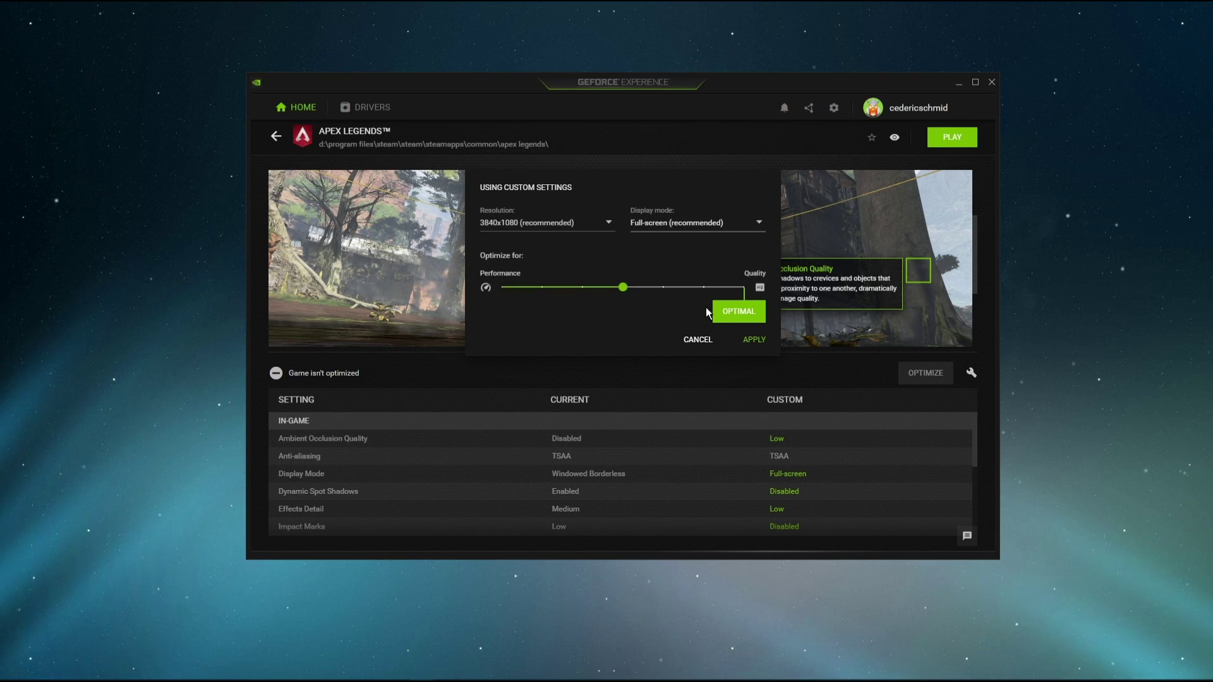
left_click(698, 339)
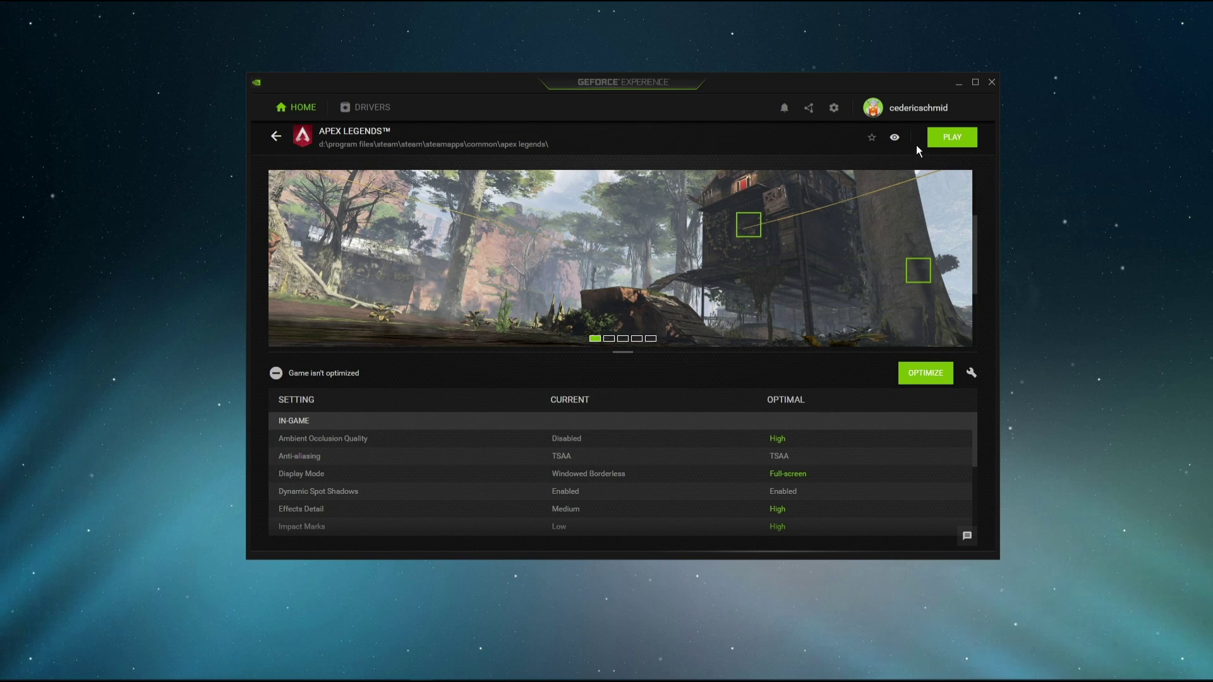
left_click(959, 82)
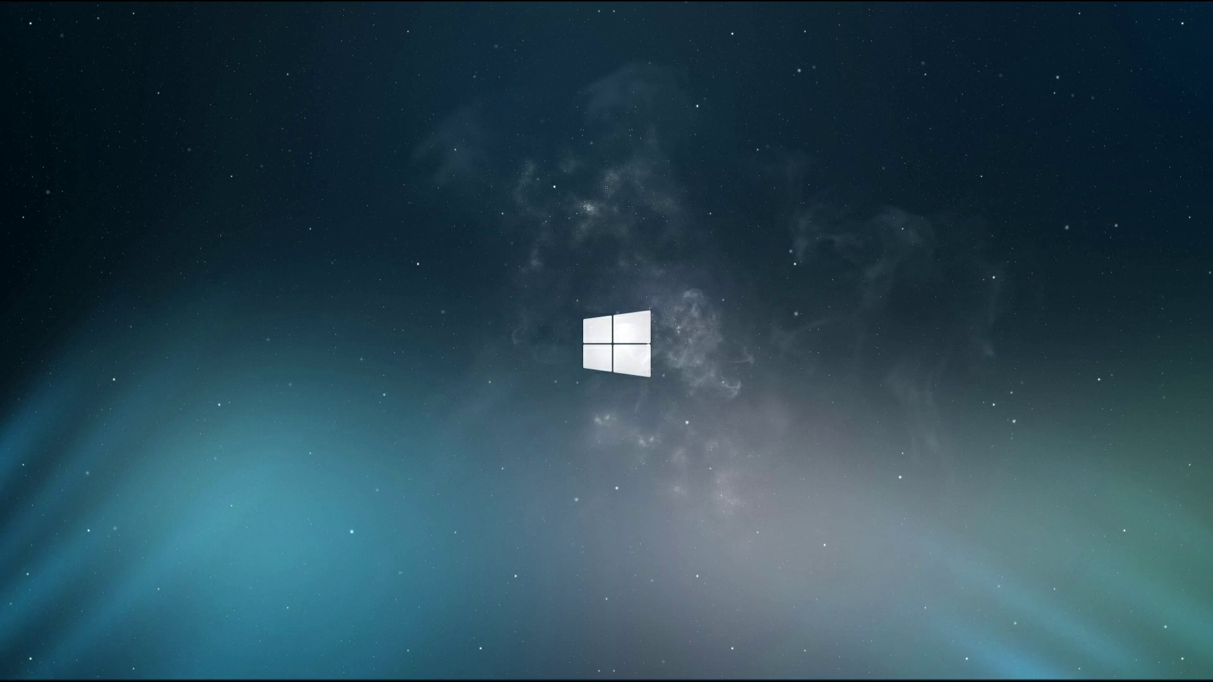
Search 'update' to reach Windows Update, run a check for updates, then close Settings
key("super")
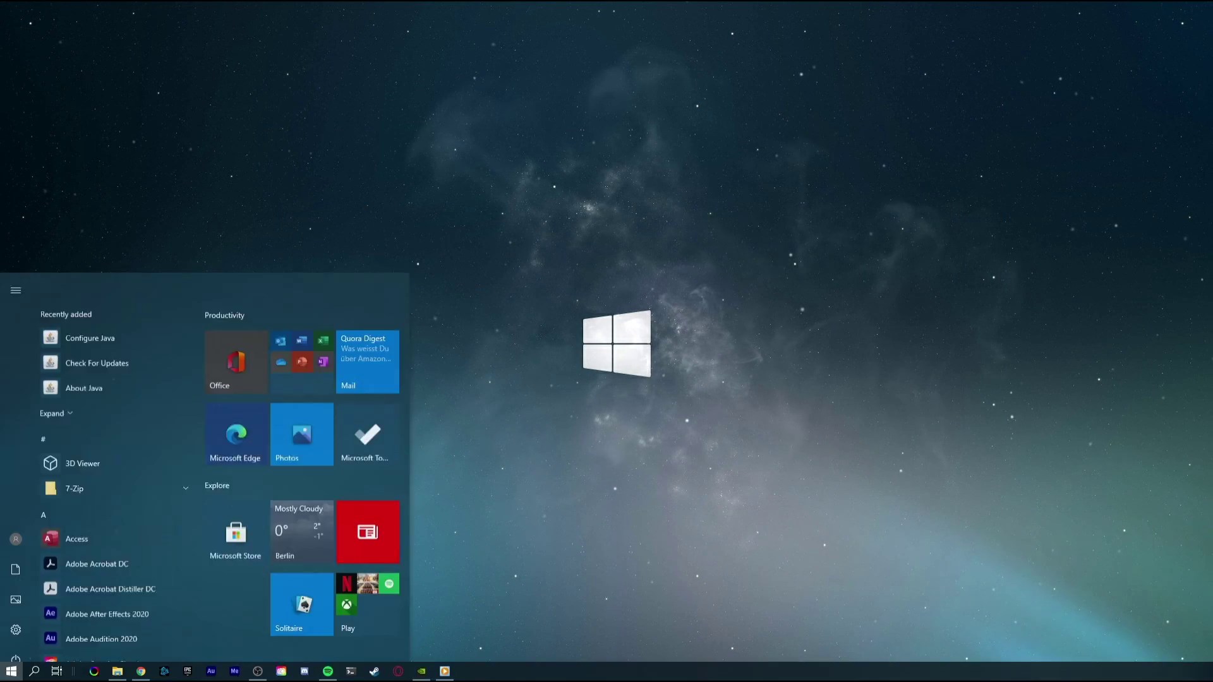
type("update")
key("Return")
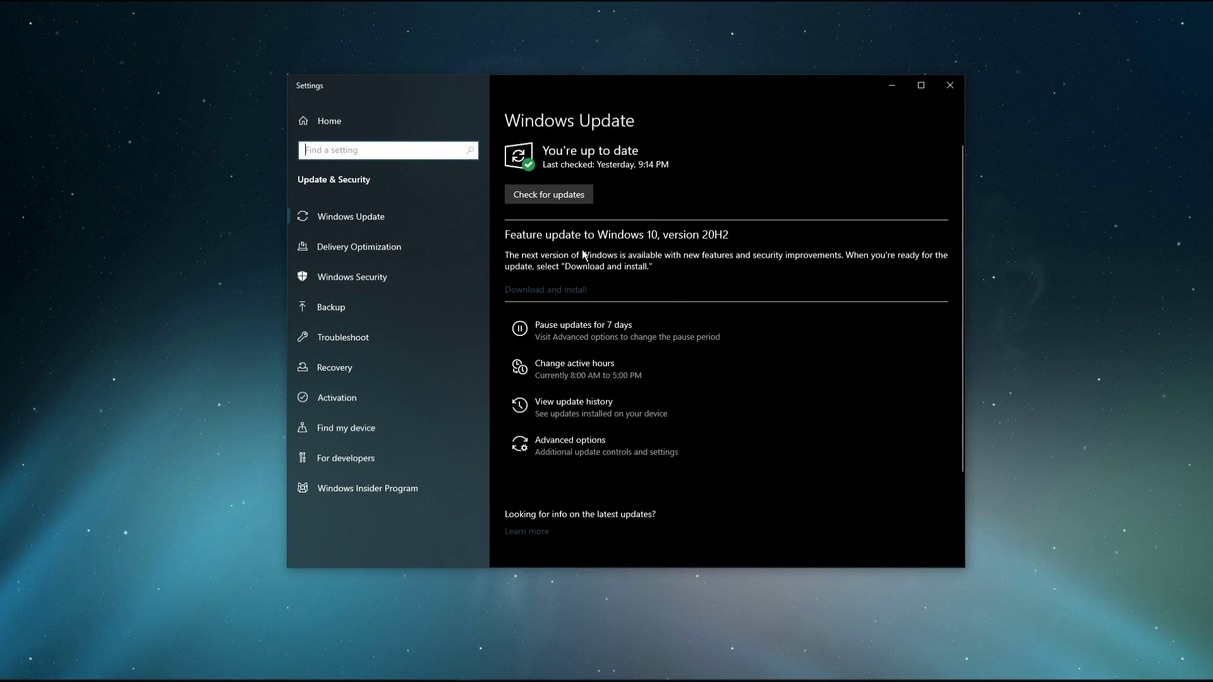
left_click(543, 195)
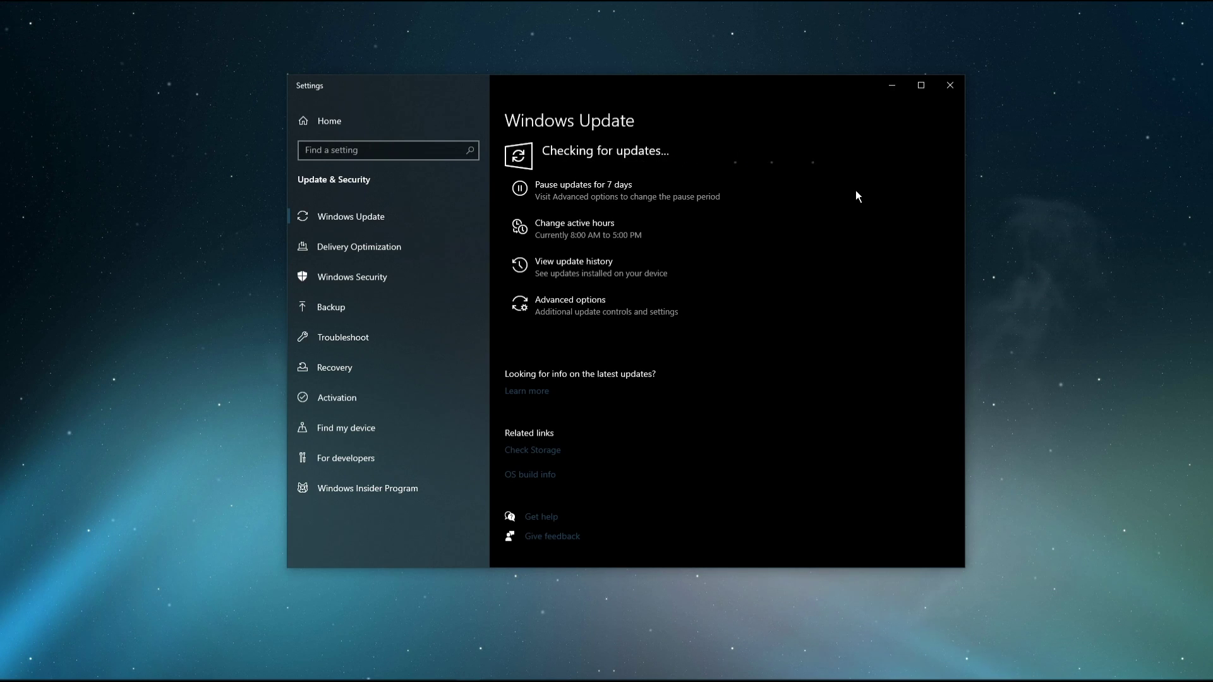
left_click(950, 86)
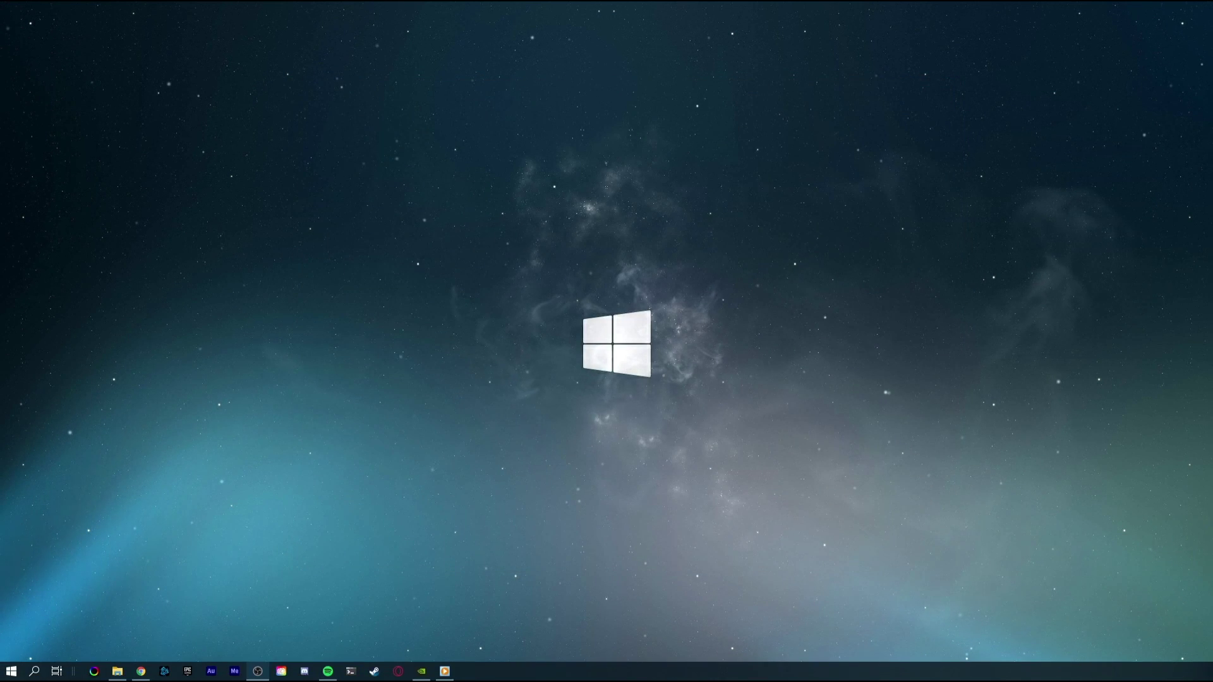